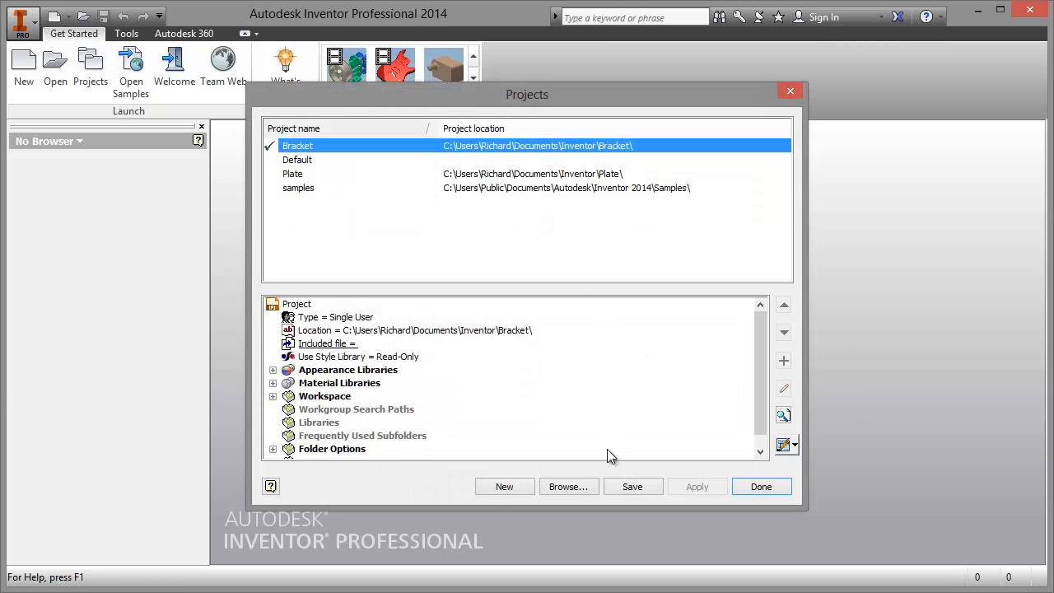
Step: Create a new single-user project named Bearing, with its workspace folder, and close the project manager
{"action": "left_click", "coordinate": [516, 483]}
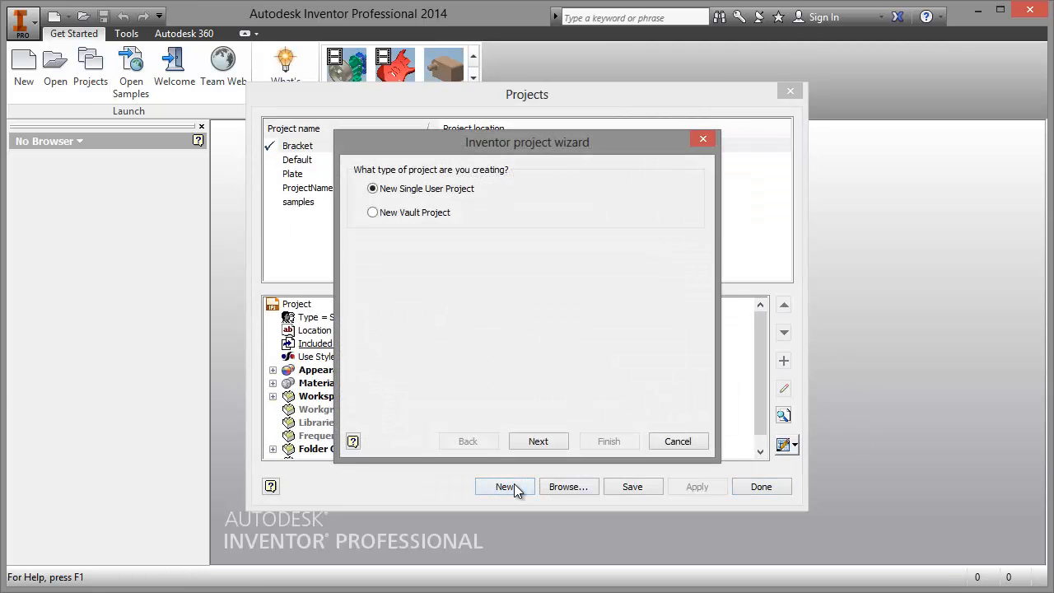
{"action": "left_click", "coordinate": [544, 441]}
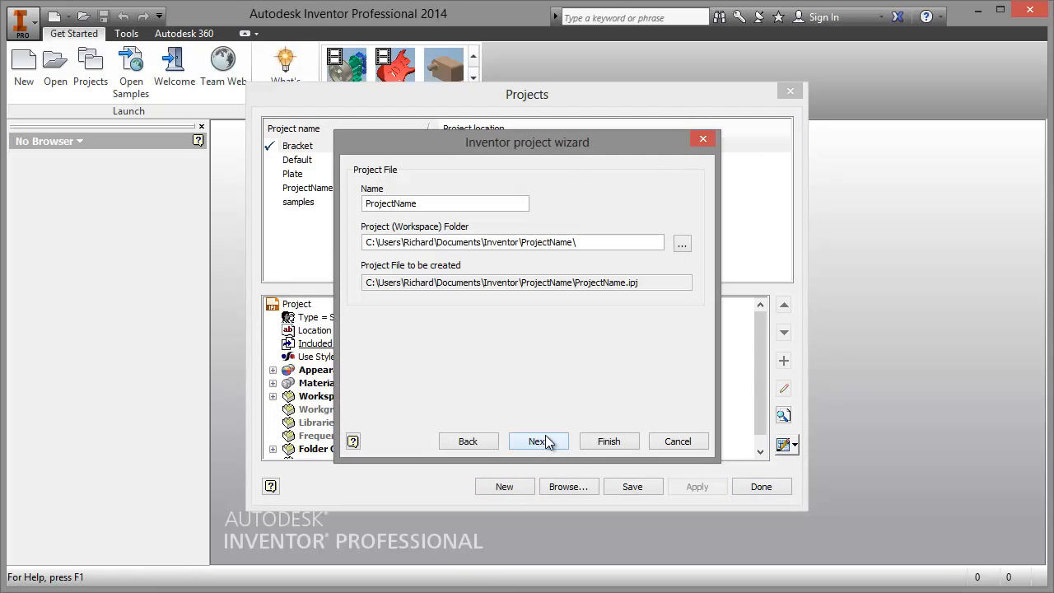
{"action": "left_click_drag", "start_coordinate": [433, 206], "coordinate": [252, 205]}
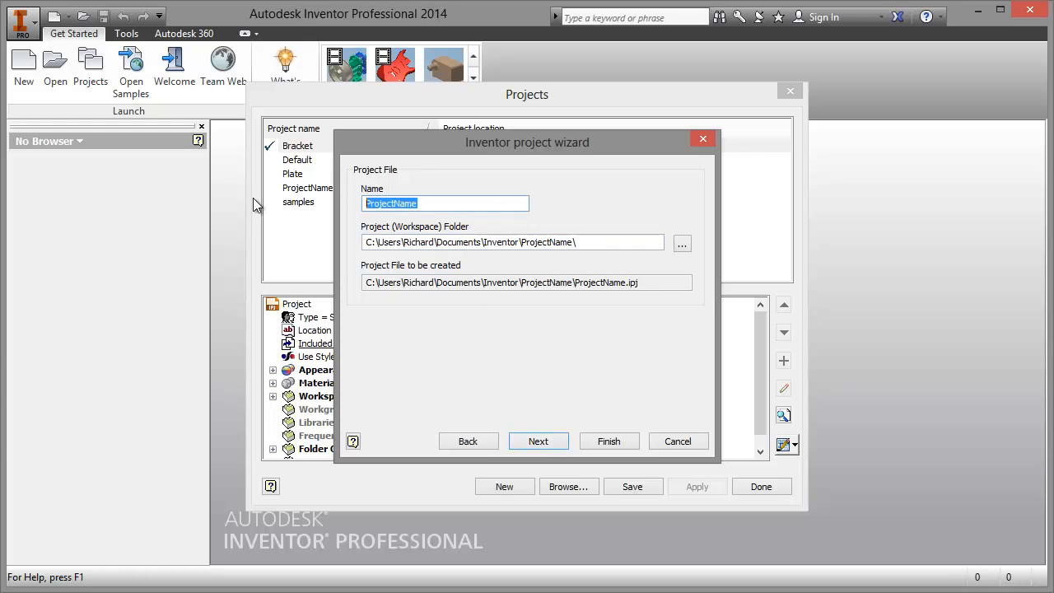
{"action": "type", "text": "Bear"}
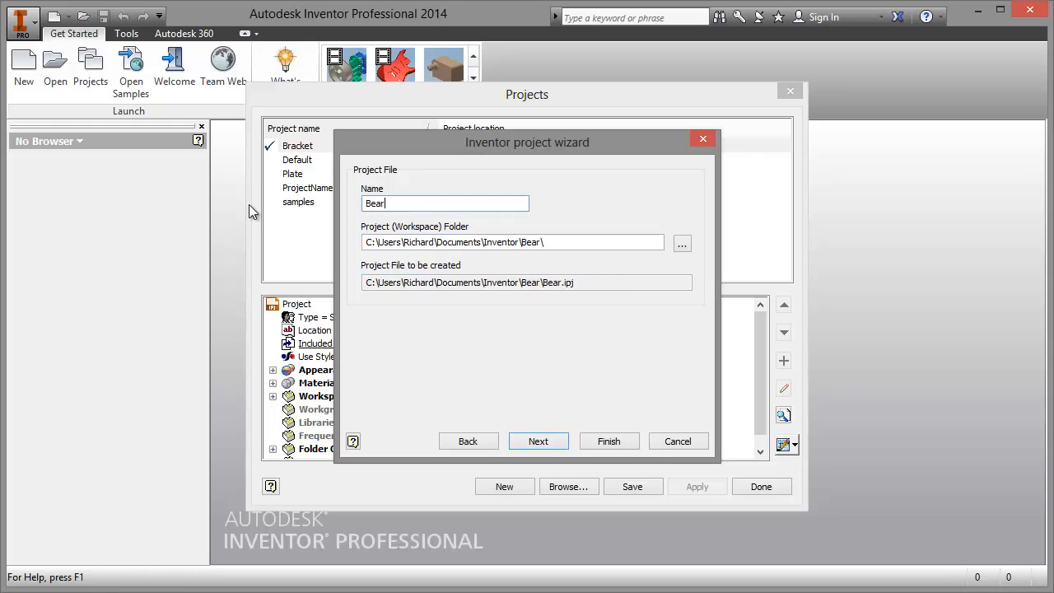
{"action": "type", "text": "ing"}
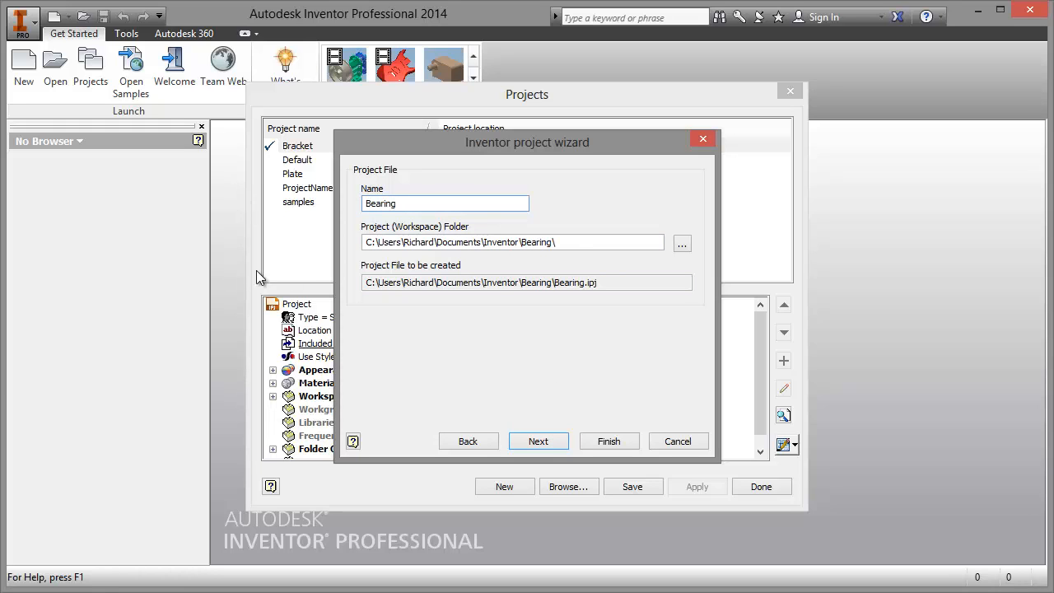
{"action": "left_click", "coordinate": [537, 441]}
{"action": "left_click", "coordinate": [608, 441]}
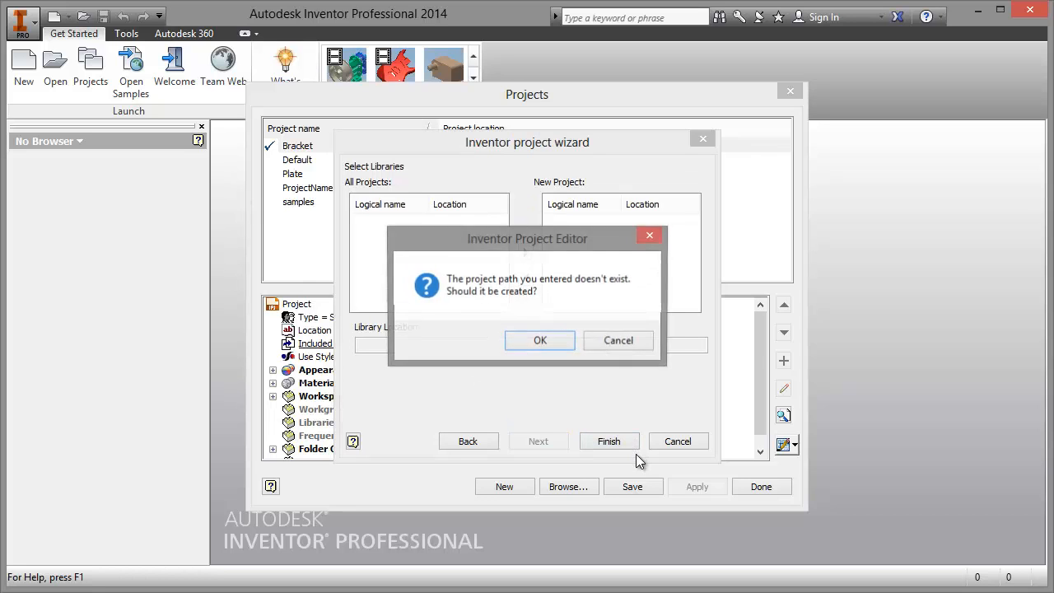
{"action": "left_click", "coordinate": [536, 342]}
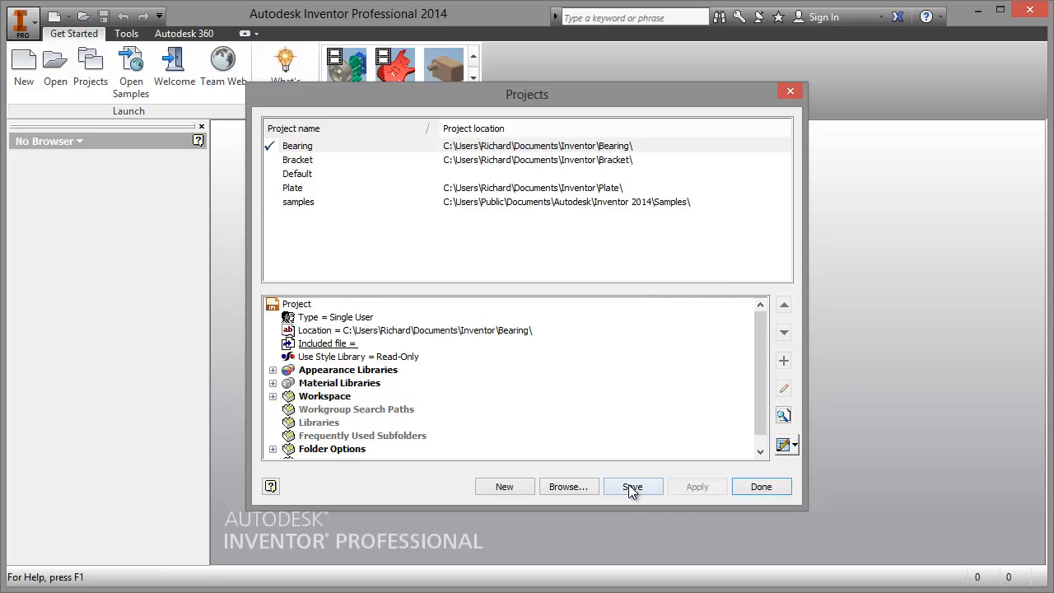
{"action": "left_click", "coordinate": [761, 486]}
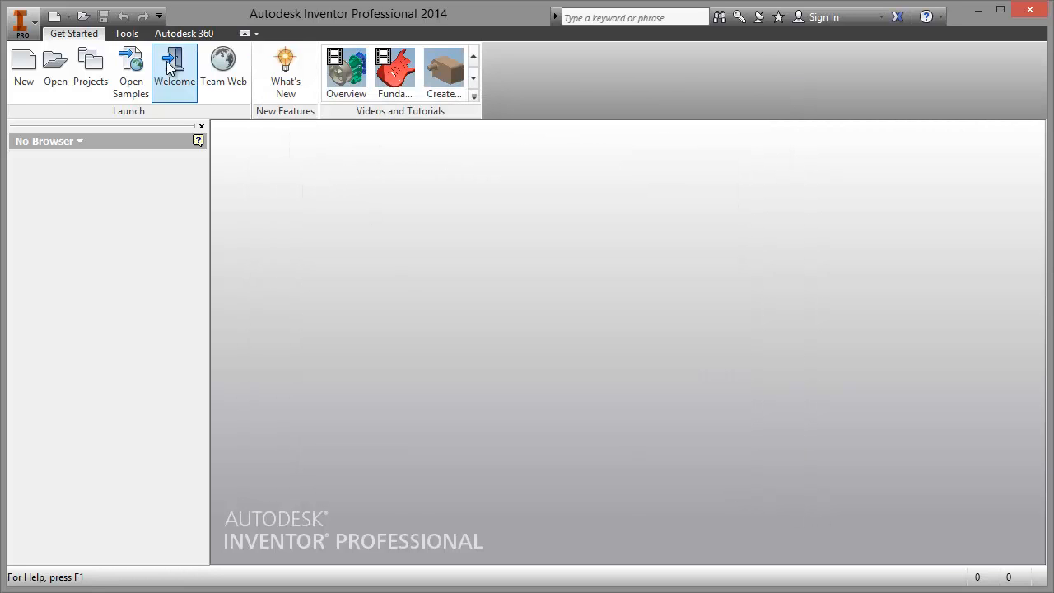
Step: Create a new part from Standard.ipt and sketch a horizontal centerline about 32 mm long above the origin
{"action": "left_click", "coordinate": [54, 17]}
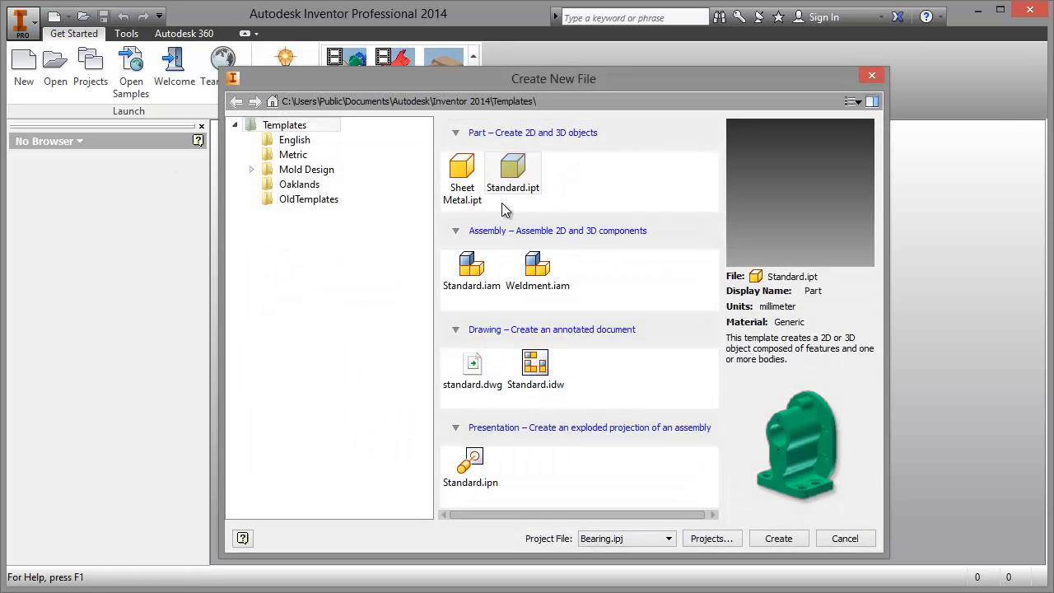
{"action": "double_click", "coordinate": [512, 173]}
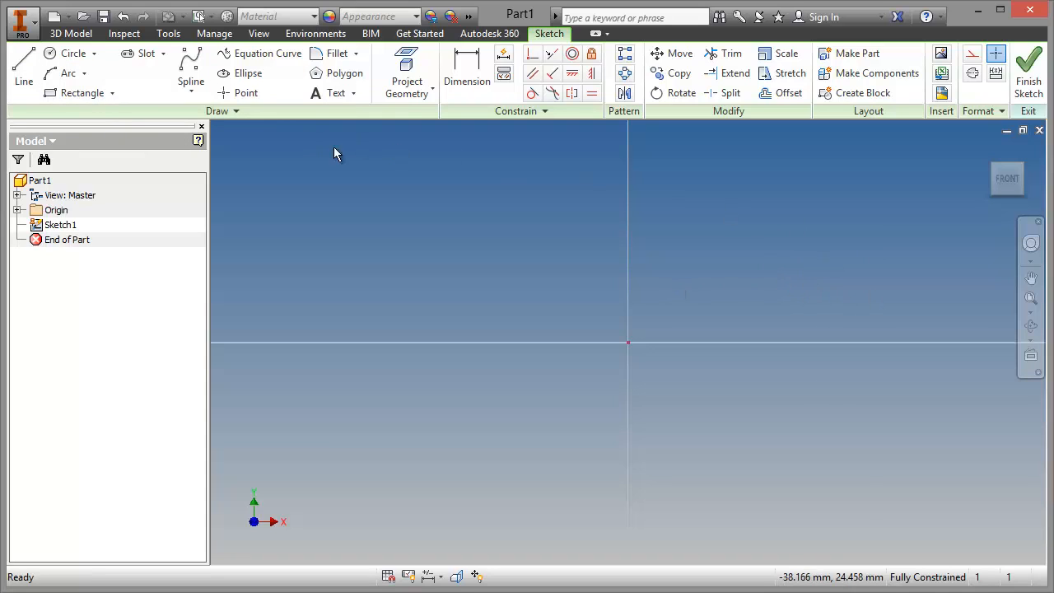
{"action": "left_click", "coordinate": [19, 69]}
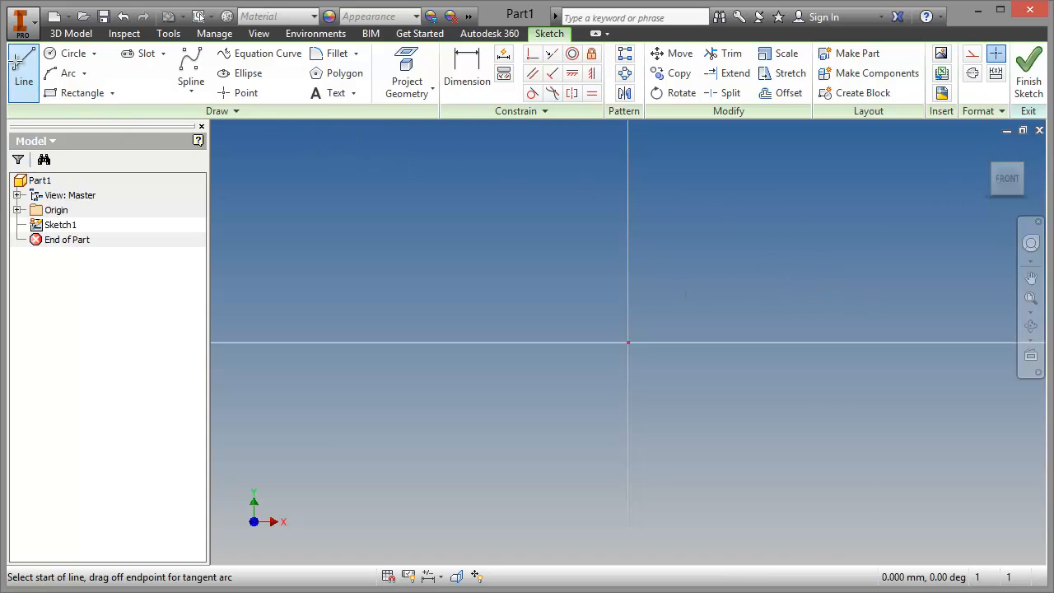
{"action": "left_click", "coordinate": [973, 73]}
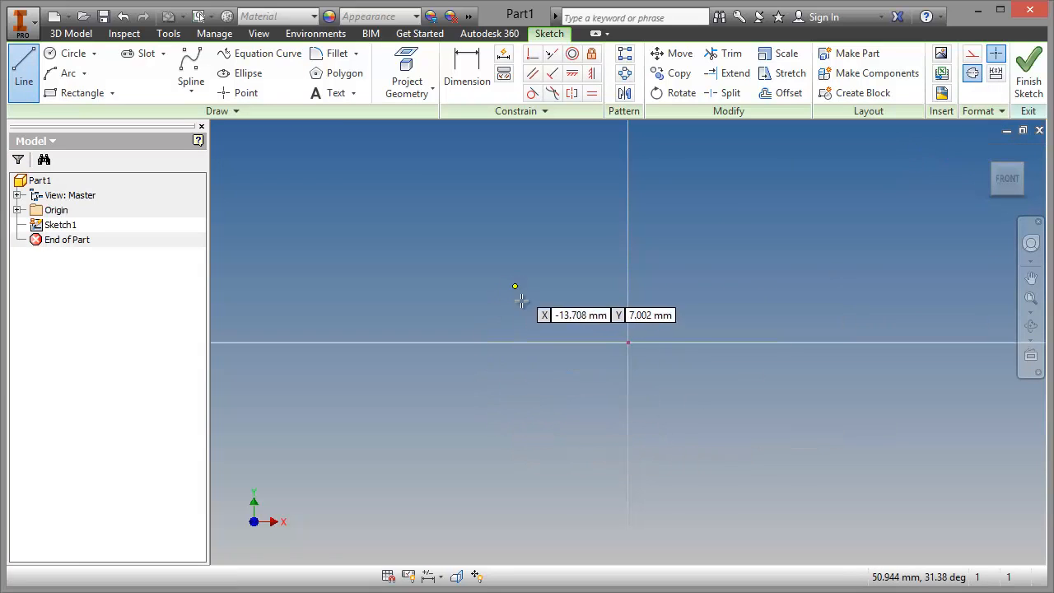
{"action": "left_click", "coordinate": [483, 281]}
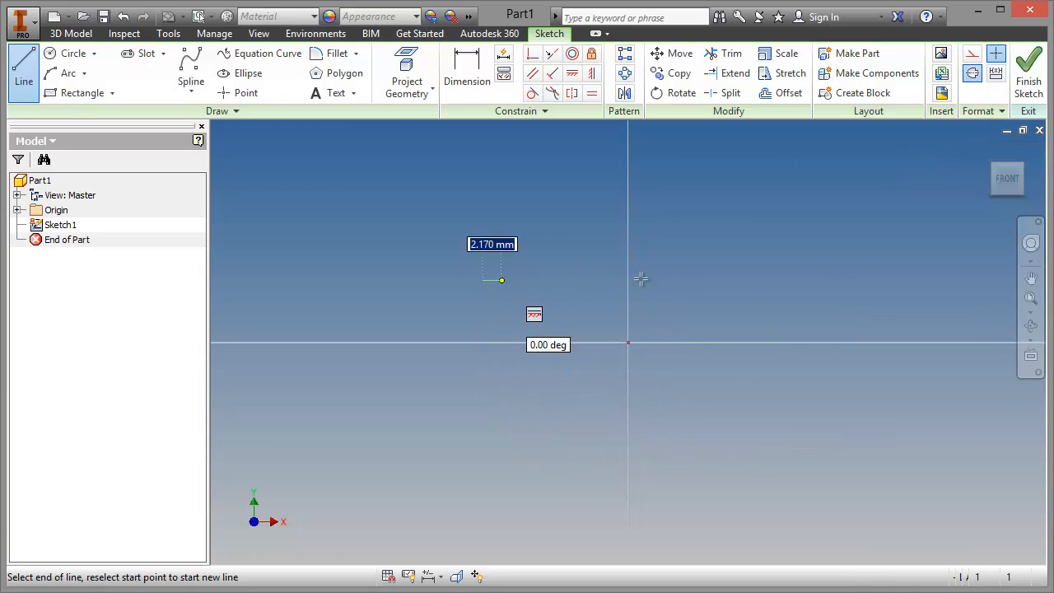
{"action": "left_click", "coordinate": [750, 280]}
{"action": "right_click", "coordinate": [789, 262]}
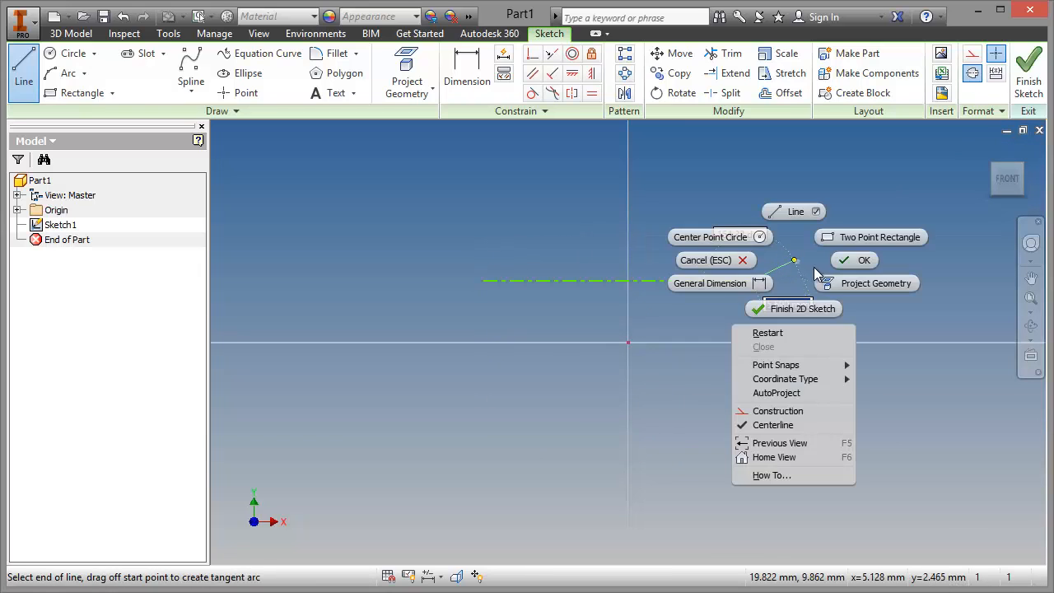
{"action": "left_click", "coordinate": [849, 259]}
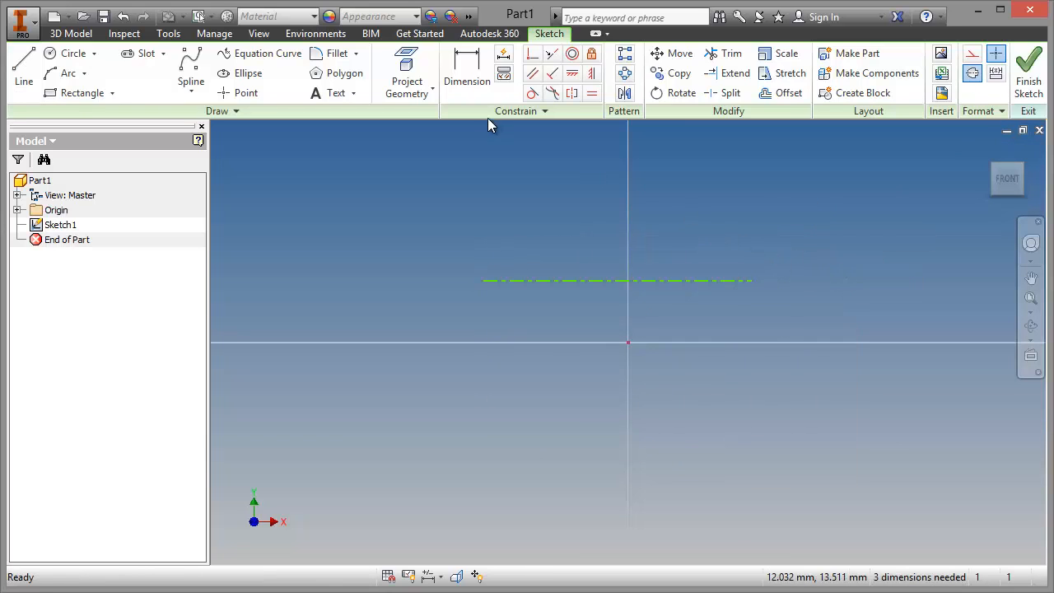
Step: Make the centerline's midpoint coincident with the sketch origin and stretch the centerline longer by its endpoint
{"action": "left_click", "coordinate": [532, 53]}
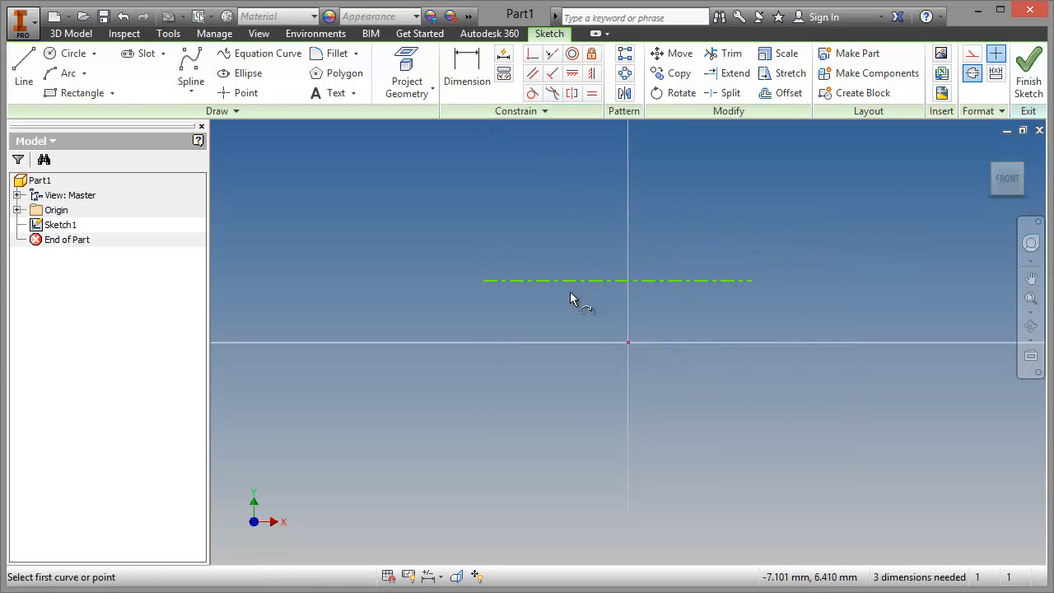
{"action": "left_click", "coordinate": [618, 281]}
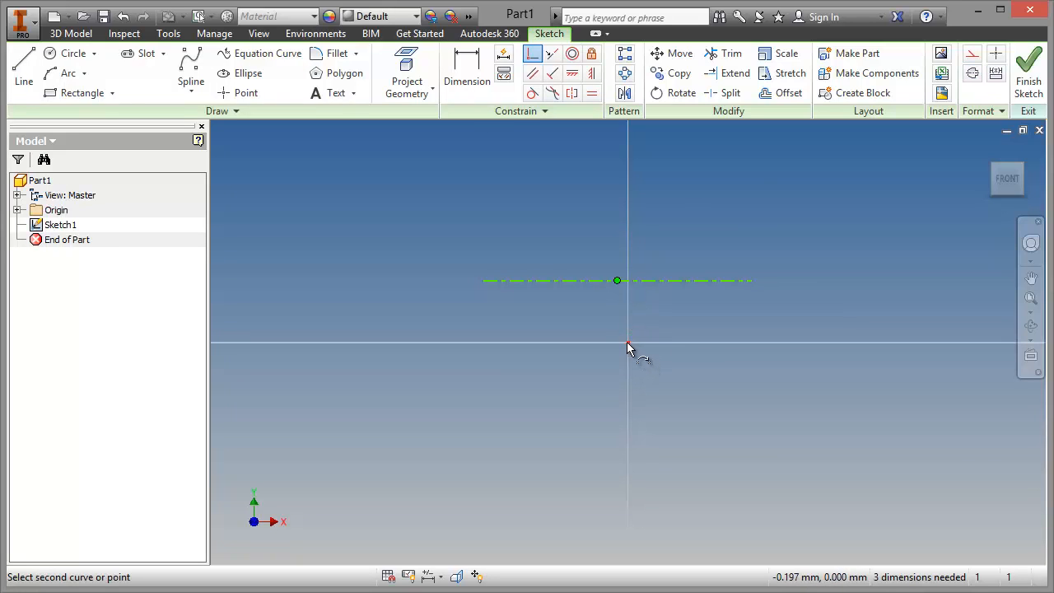
{"action": "left_click", "coordinate": [627, 342]}
{"action": "right_click", "coordinate": [706, 286]}
{"action": "left_click", "coordinate": [743, 284]}
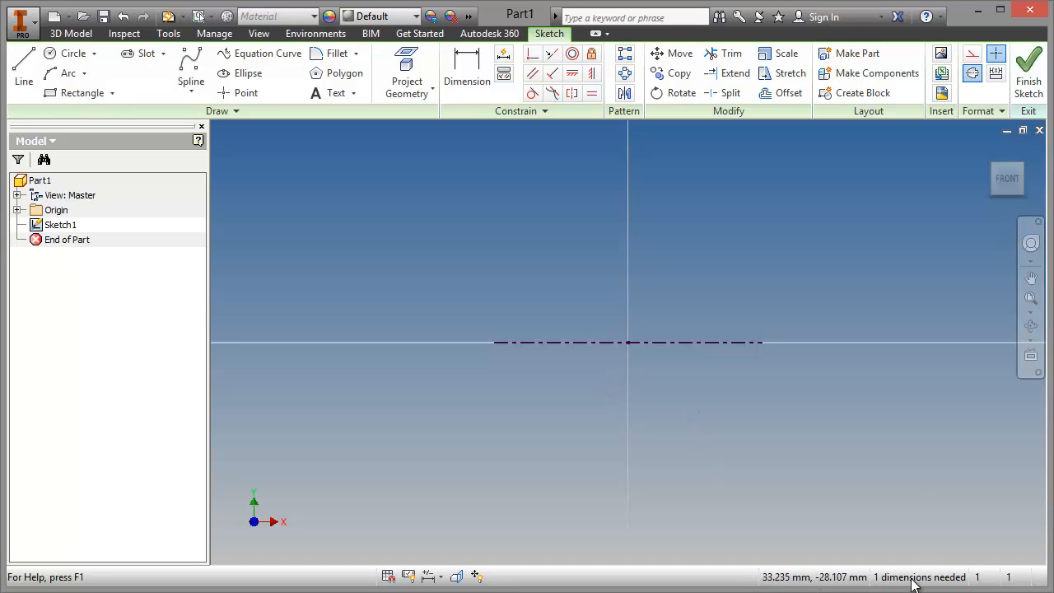
{"action": "left_click_drag", "start_coordinate": [765, 342], "coordinate": [875, 338]}
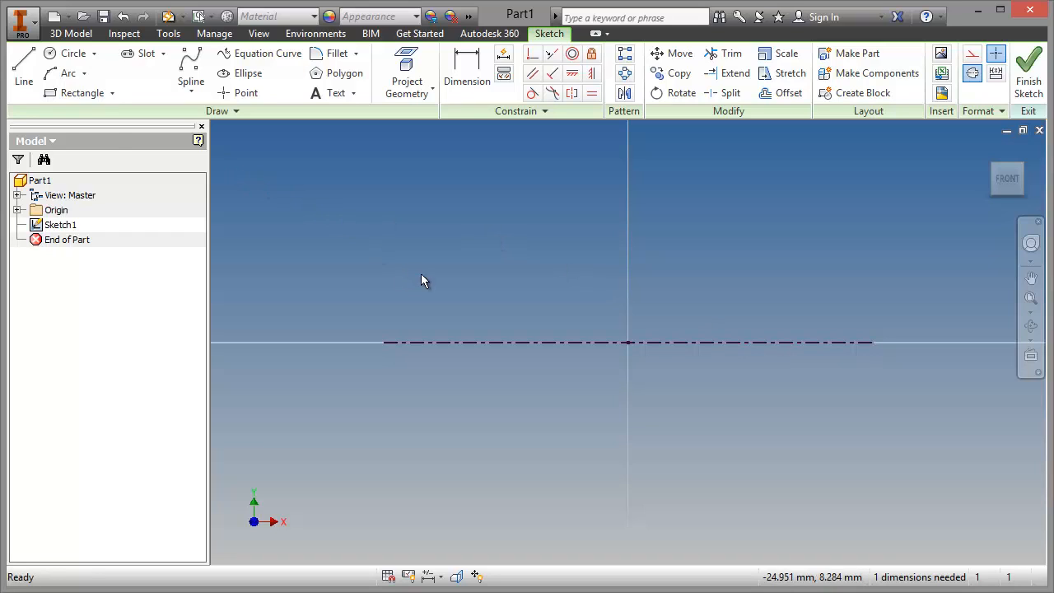
Step: Sketch a two-point rectangle about 20 mm wide and 9 mm high above the centerline
{"action": "left_click", "coordinate": [60, 93]}
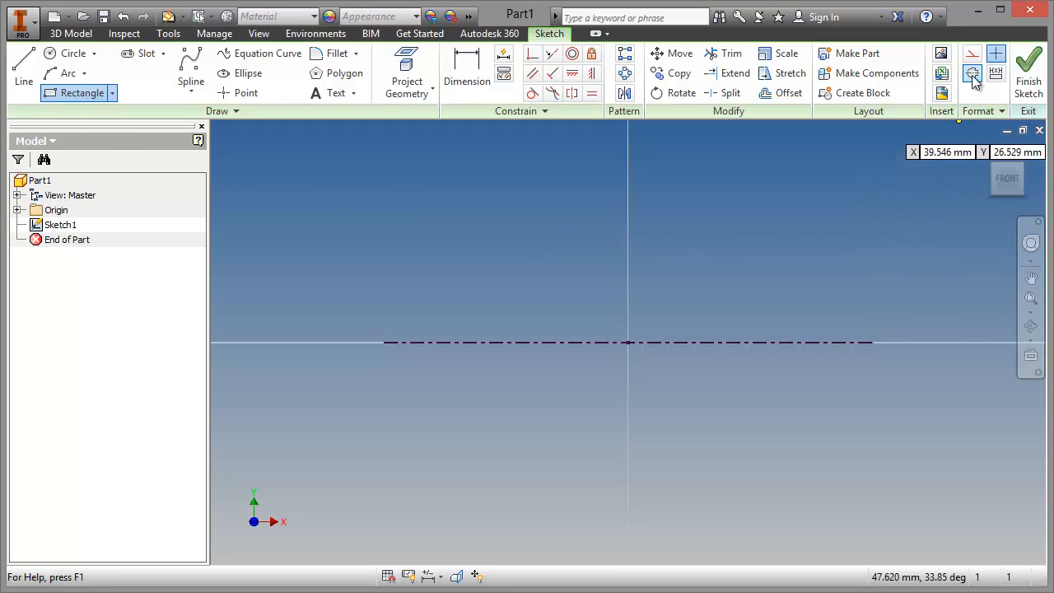
{"action": "left_click", "coordinate": [537, 158]}
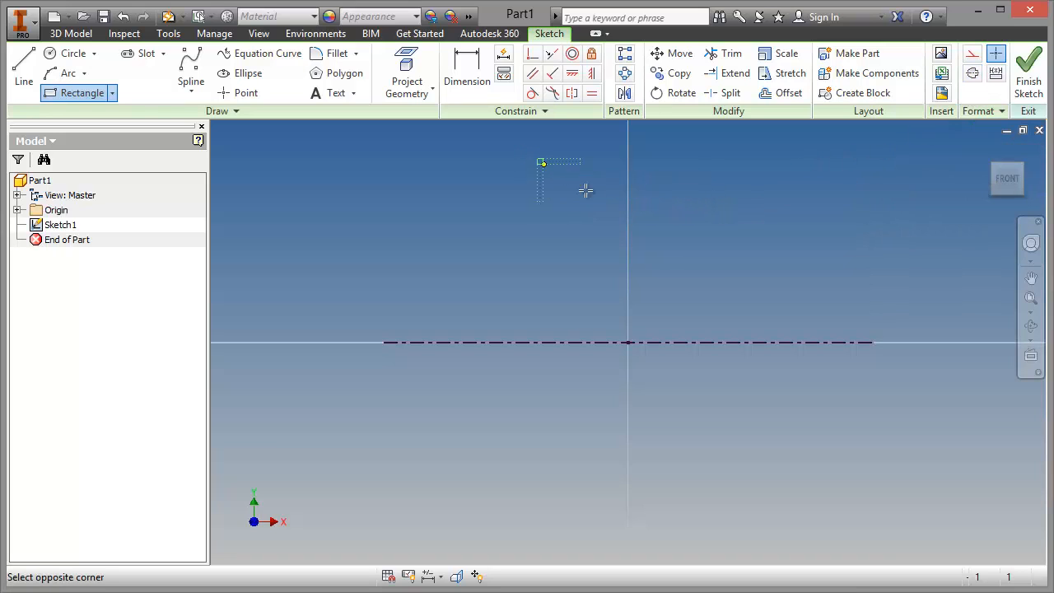
{"action": "left_click", "coordinate": [703, 232]}
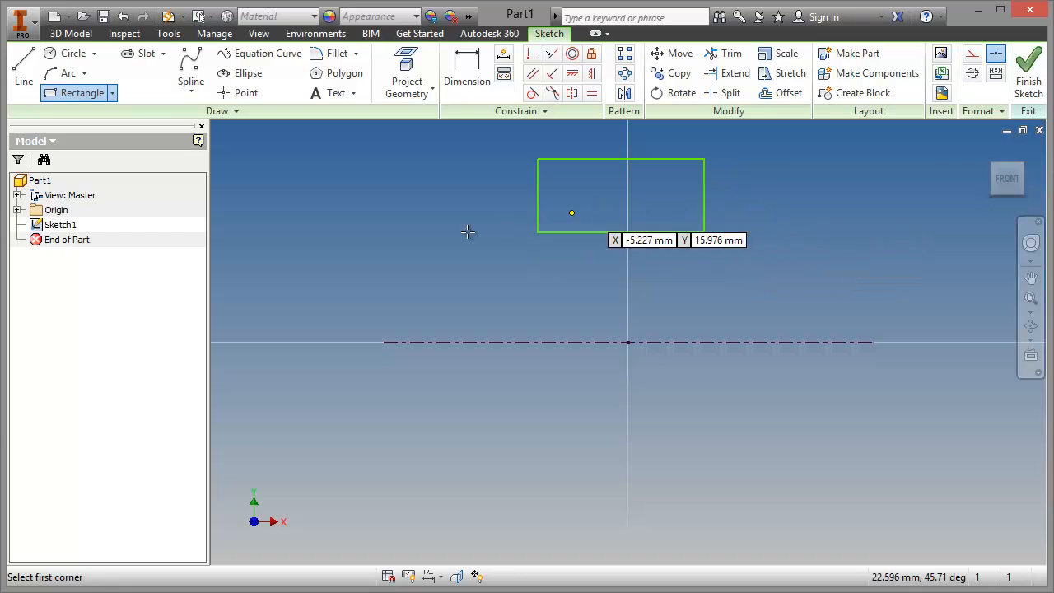
Step: Sketch a circle centred on the midpoint of the rectangle's lower edge, reaching partway up inside the rectangle
{"action": "left_click", "coordinate": [55, 53]}
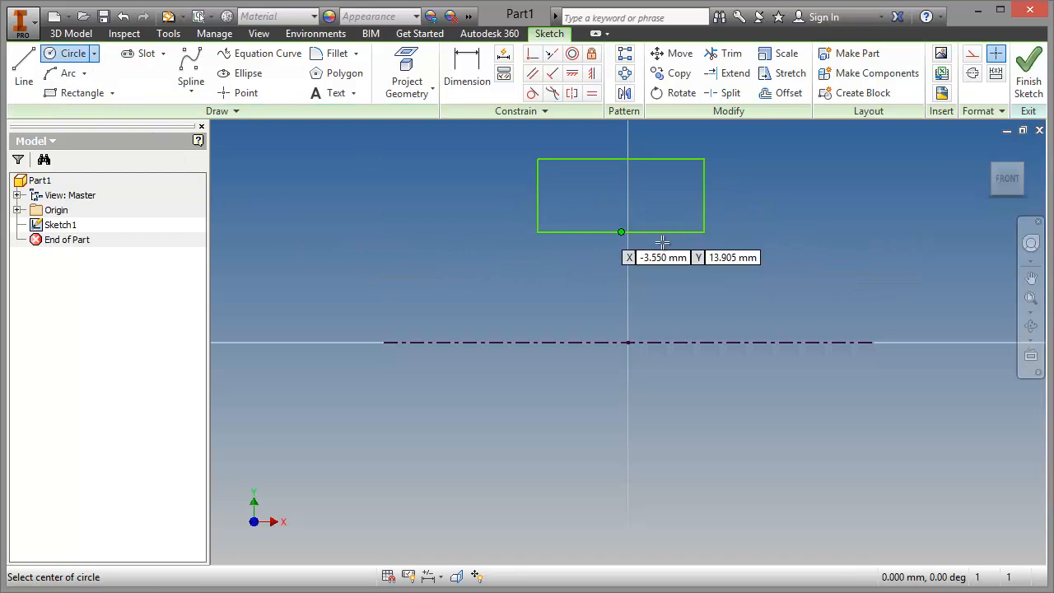
{"action": "left_click", "coordinate": [621, 233]}
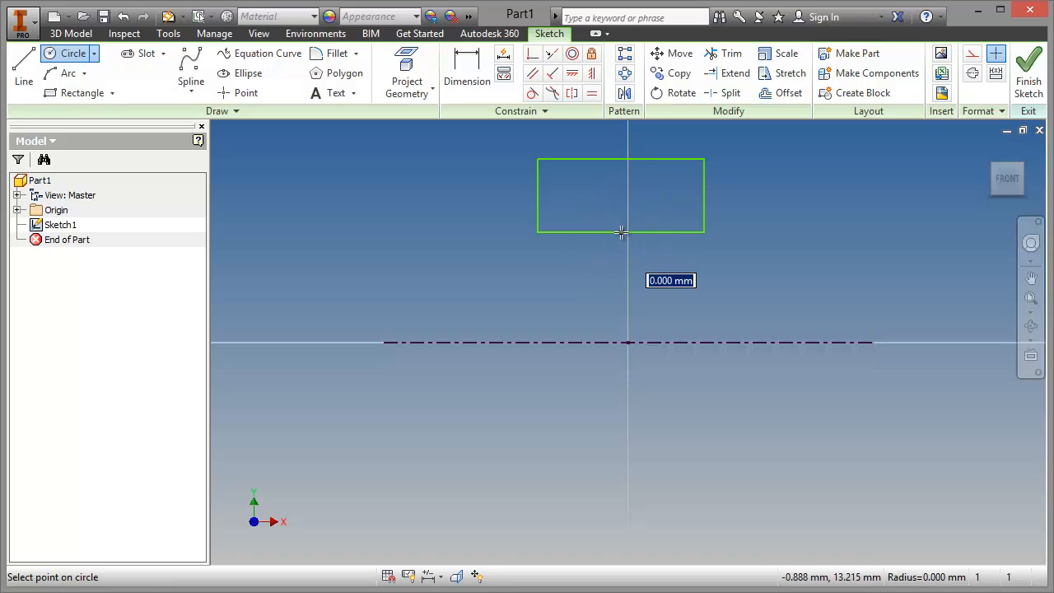
{"action": "left_click", "coordinate": [611, 182]}
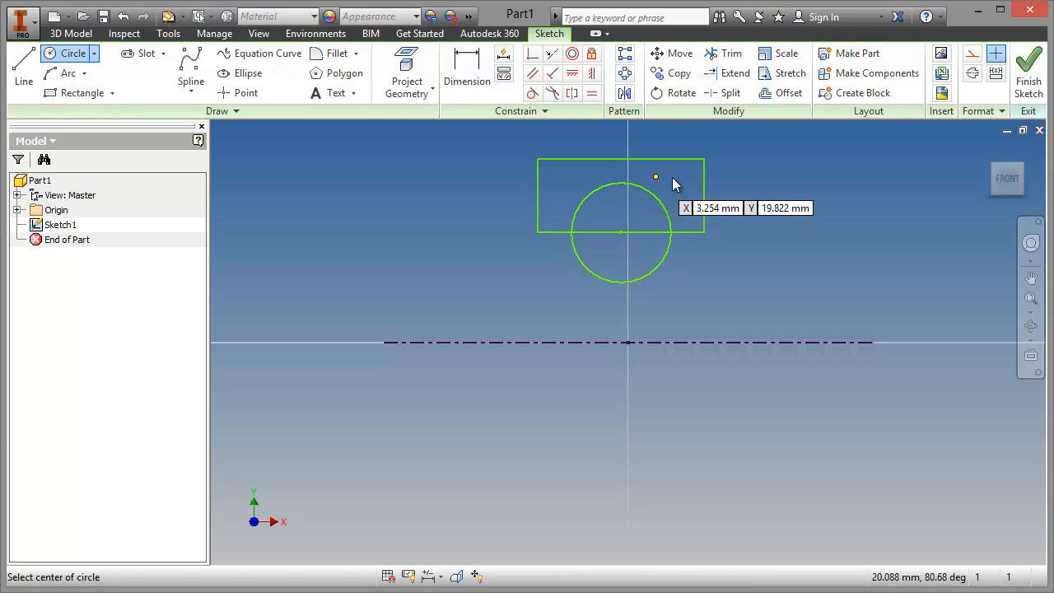
{"action": "right_click", "coordinate": [655, 177]}
{"action": "left_click", "coordinate": [716, 178]}
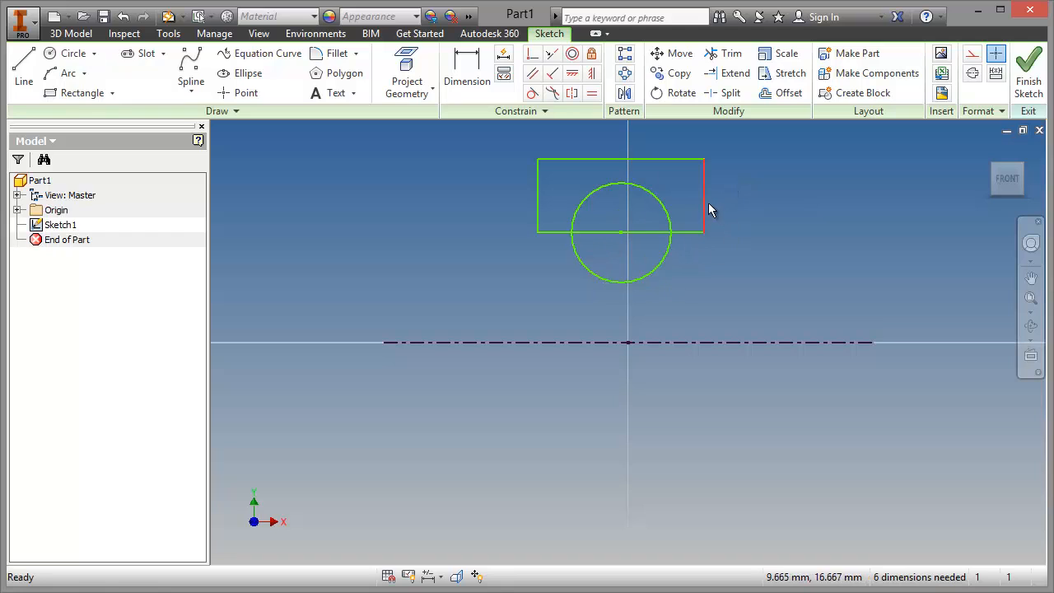
Step: Widen the rectangle by its vertical edges and enlarge the circle to nearly reach the rectangle's upper edge
{"action": "left_click_drag", "start_coordinate": [707, 201], "coordinate": [766, 199]}
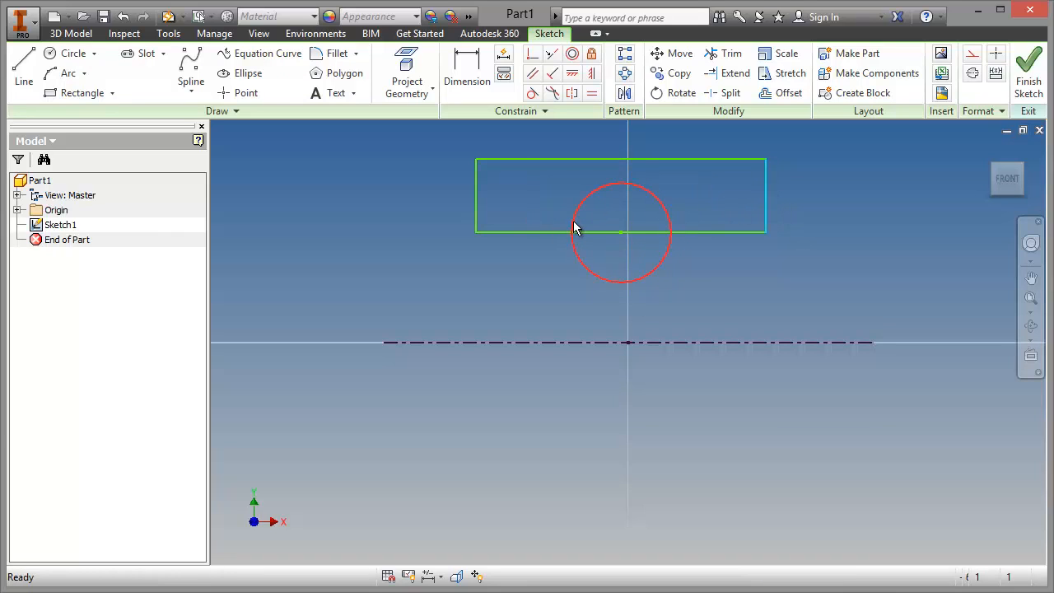
{"action": "left_click_drag", "start_coordinate": [573, 229], "coordinate": [553, 227]}
{"action": "left_click_drag", "start_coordinate": [474, 208], "coordinate": [506, 208]}
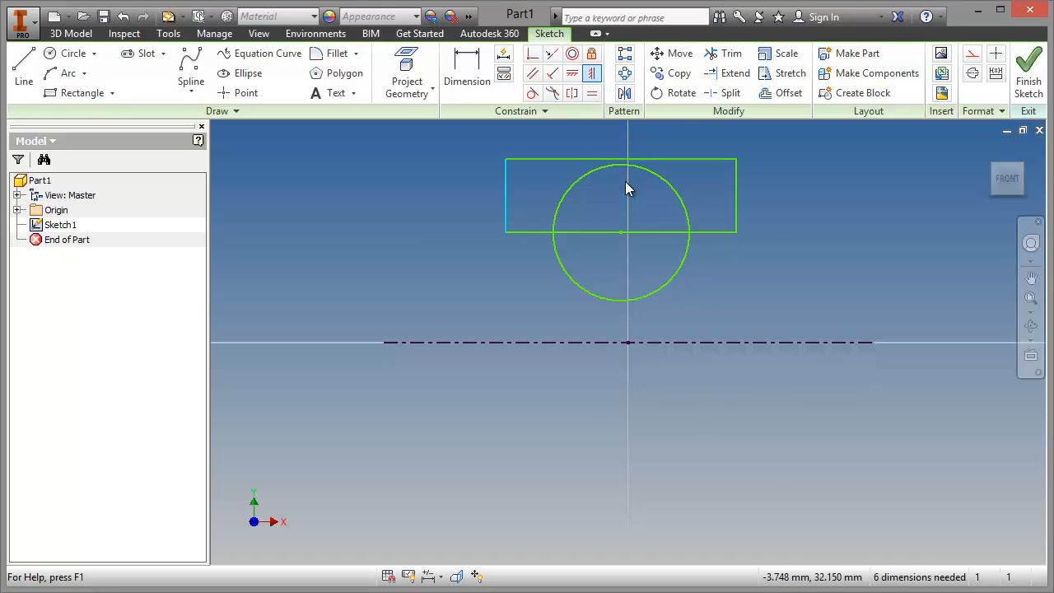
Step: Apply a vertical constraint between the midpoint of the rectangle's upper edge and the sketch origin
{"action": "left_click", "coordinate": [626, 159]}
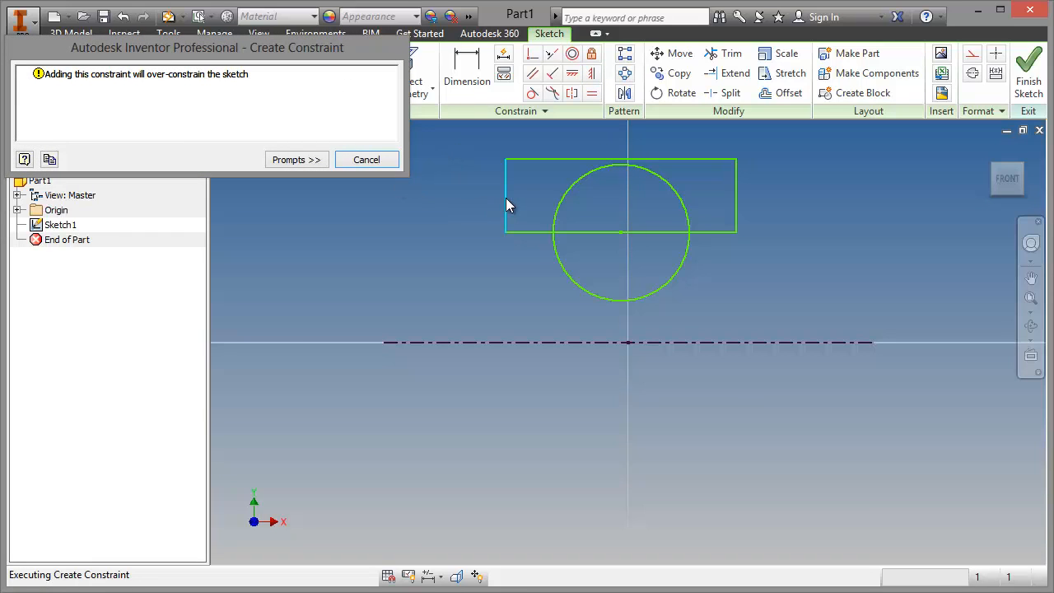
{"action": "left_click", "coordinate": [366, 160]}
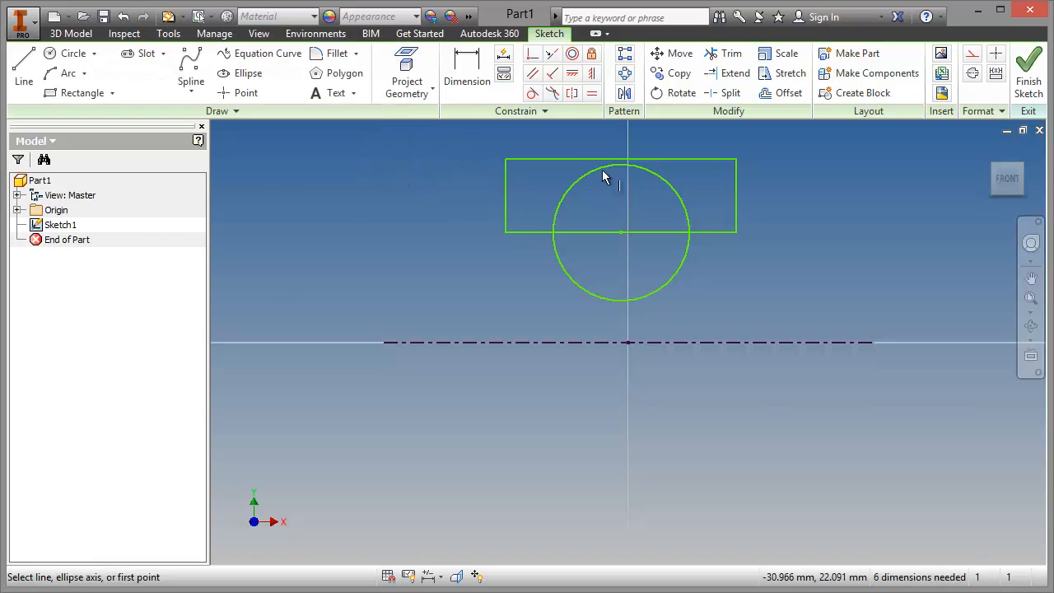
{"action": "left_click", "coordinate": [623, 160]}
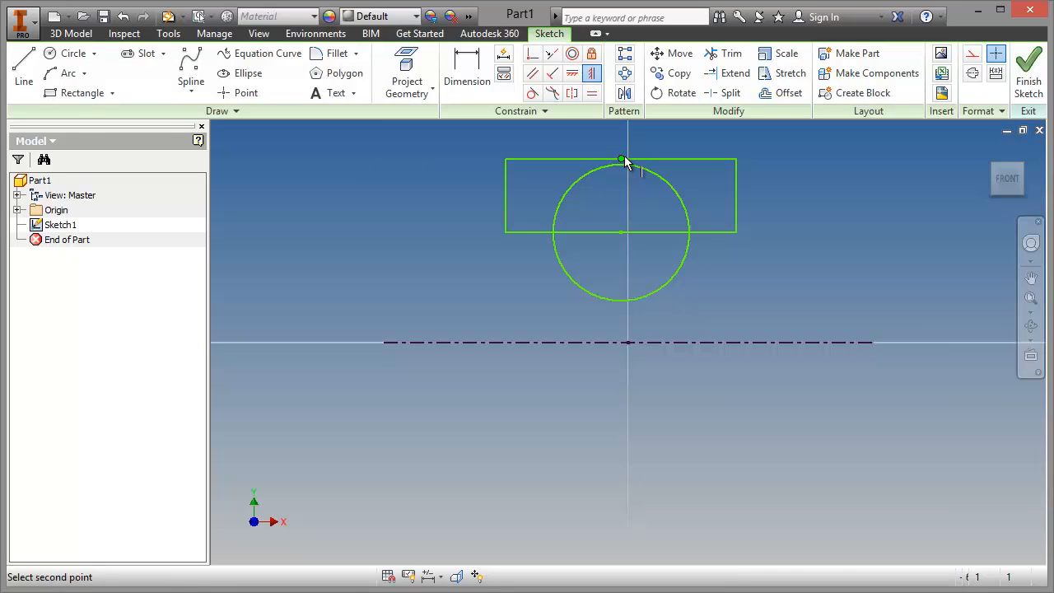
{"action": "left_click", "coordinate": [627, 342]}
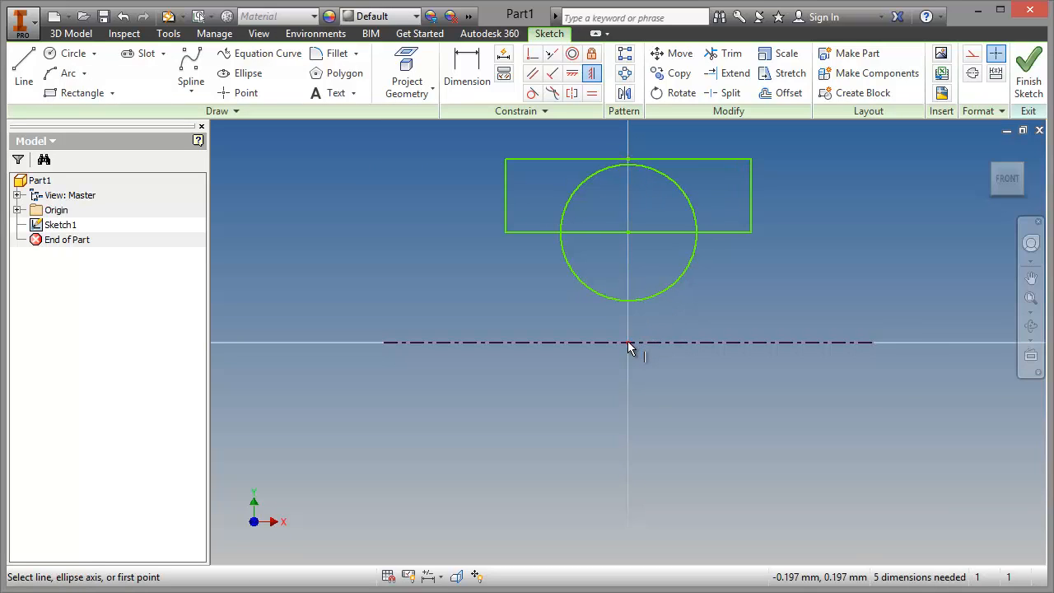
{"action": "right_click", "coordinate": [372, 196]}
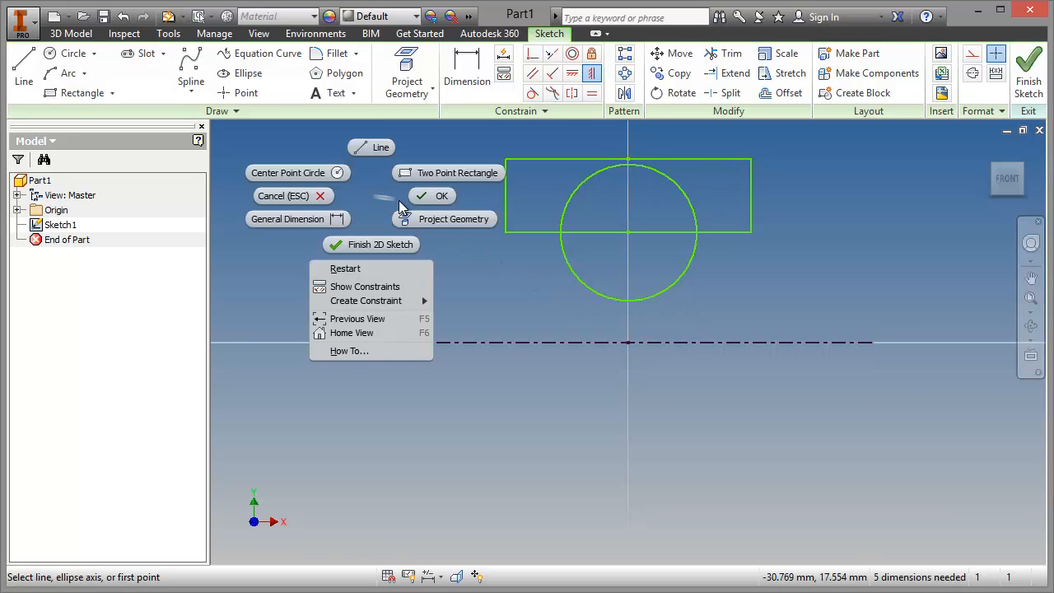
{"action": "left_click", "coordinate": [430, 198]}
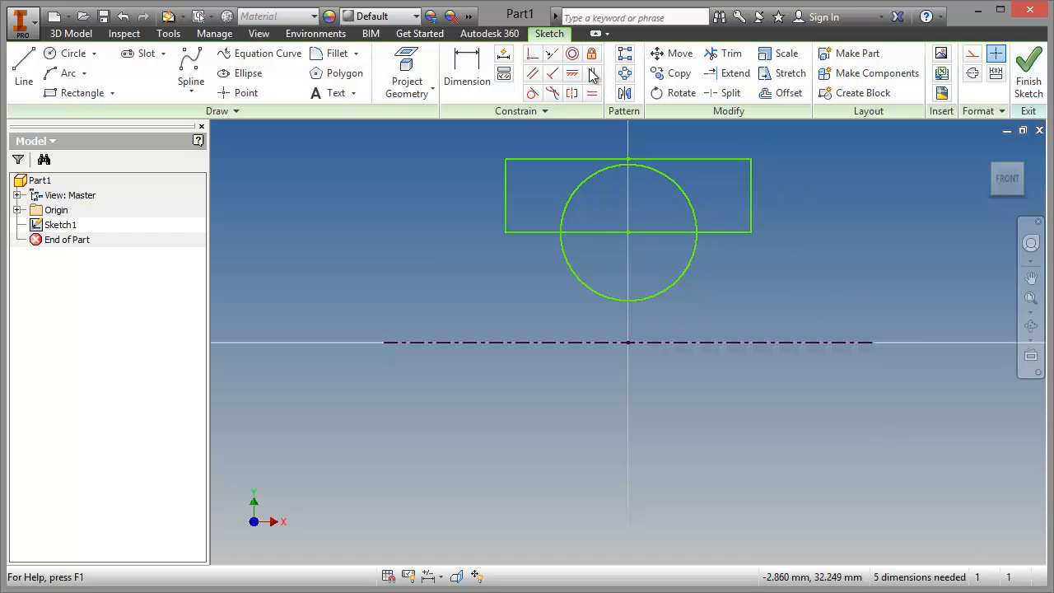
Step: Trim away the circle's lower half and the rectangle's lower edge between the arc ends
{"action": "left_click", "coordinate": [724, 53]}
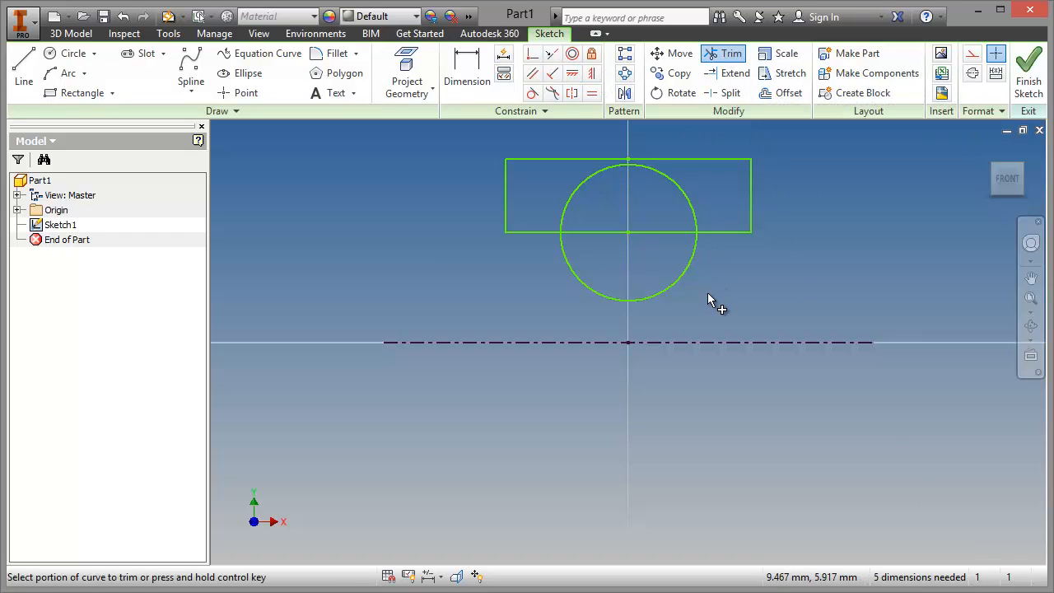
{"action": "left_click", "coordinate": [647, 305]}
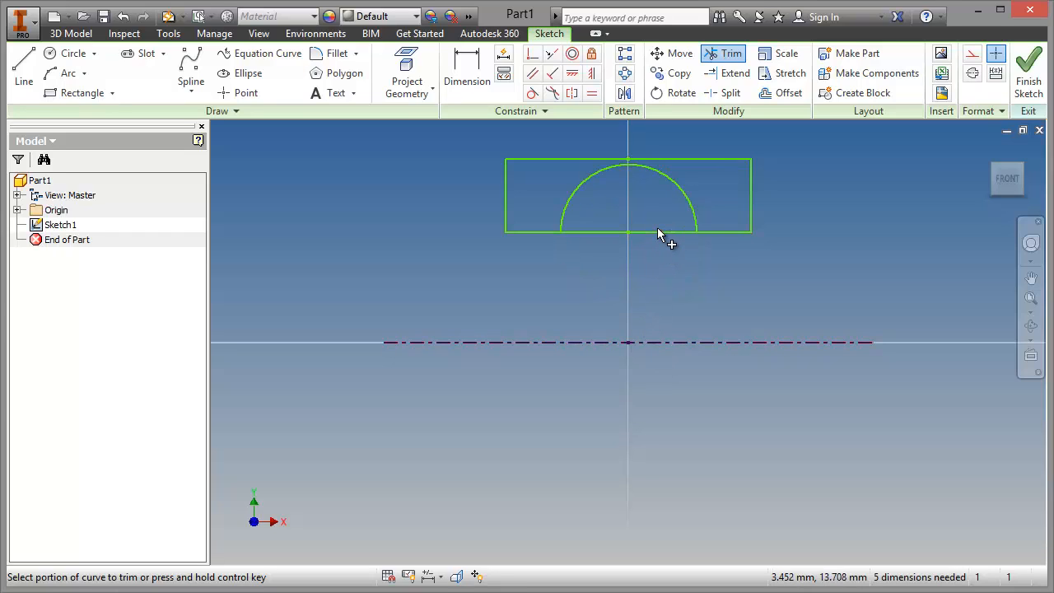
{"action": "left_click", "coordinate": [656, 230]}
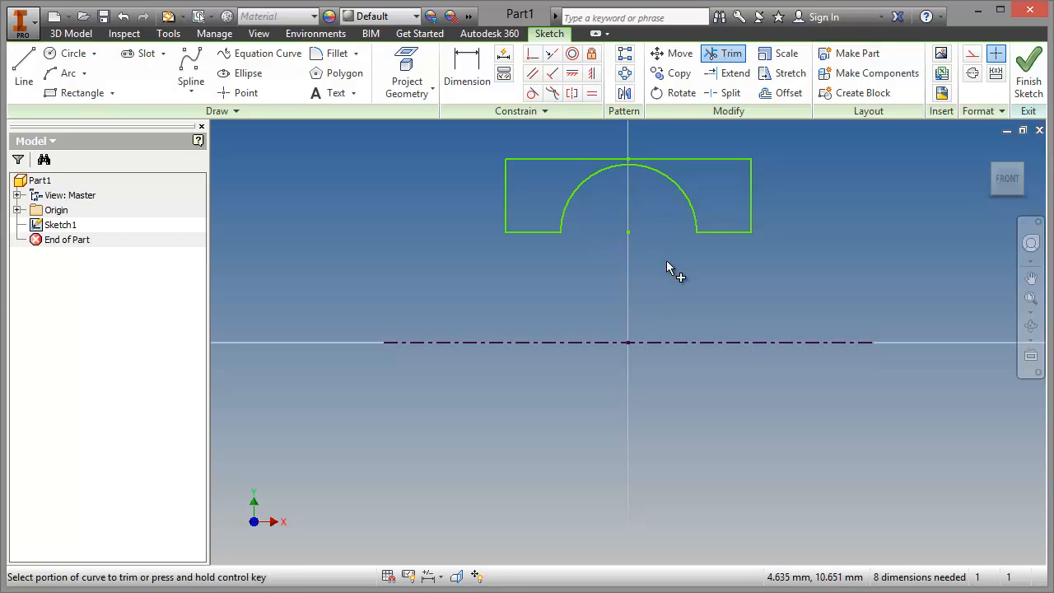
{"action": "right_click", "coordinate": [693, 268]}
{"action": "left_click", "coordinate": [745, 272]}
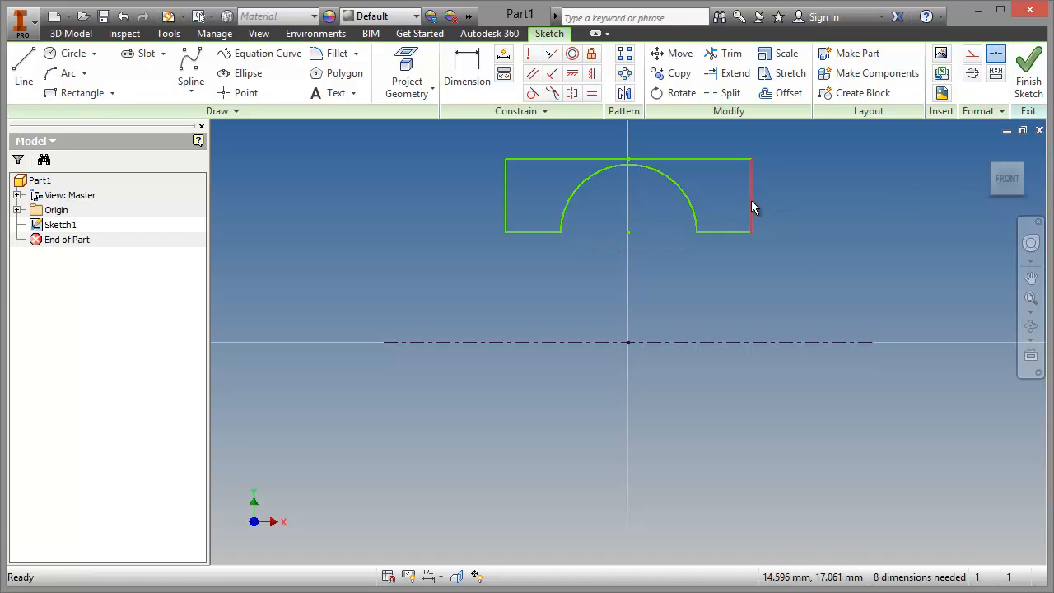
Step: Widen the profile, pull the arc's centre below the lower edges, and constrain that centre vertically to the sketch origin
{"action": "left_click_drag", "start_coordinate": [751, 207], "coordinate": [800, 212]}
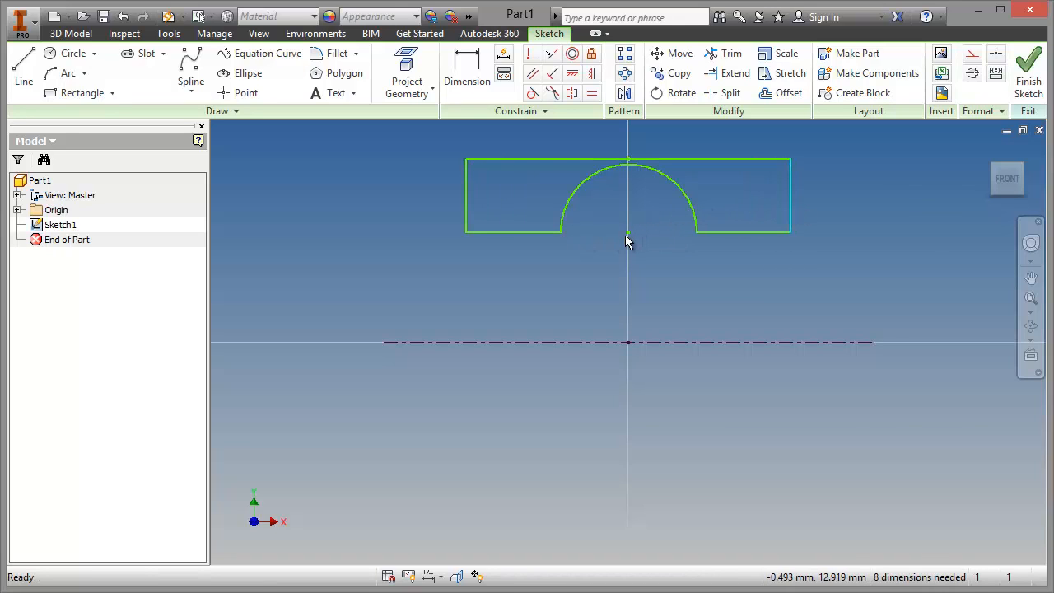
{"action": "mouse_move", "coordinate": [628, 234]}
{"action": "left_mouse_down"}
{"action": "mouse_move", "coordinate": [618, 254]}
{"action": "mouse_move", "coordinate": [642, 207]}
{"action": "mouse_move", "coordinate": [628, 249]}
{"action": "left_mouse_up"}
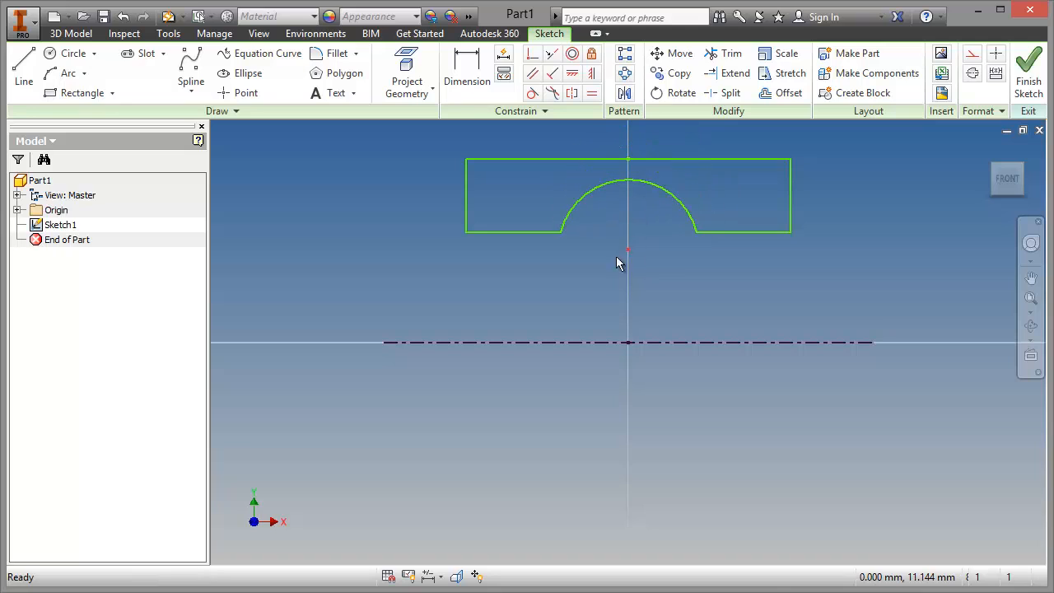
{"action": "left_click", "coordinate": [591, 73]}
{"action": "left_click", "coordinate": [628, 343]}
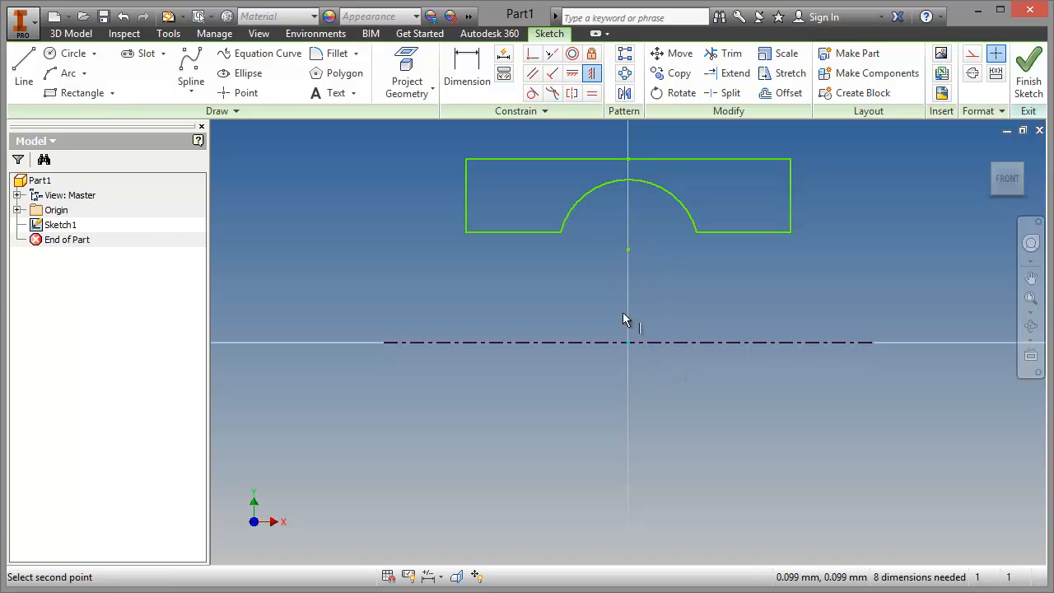
{"action": "left_click", "coordinate": [628, 249]}
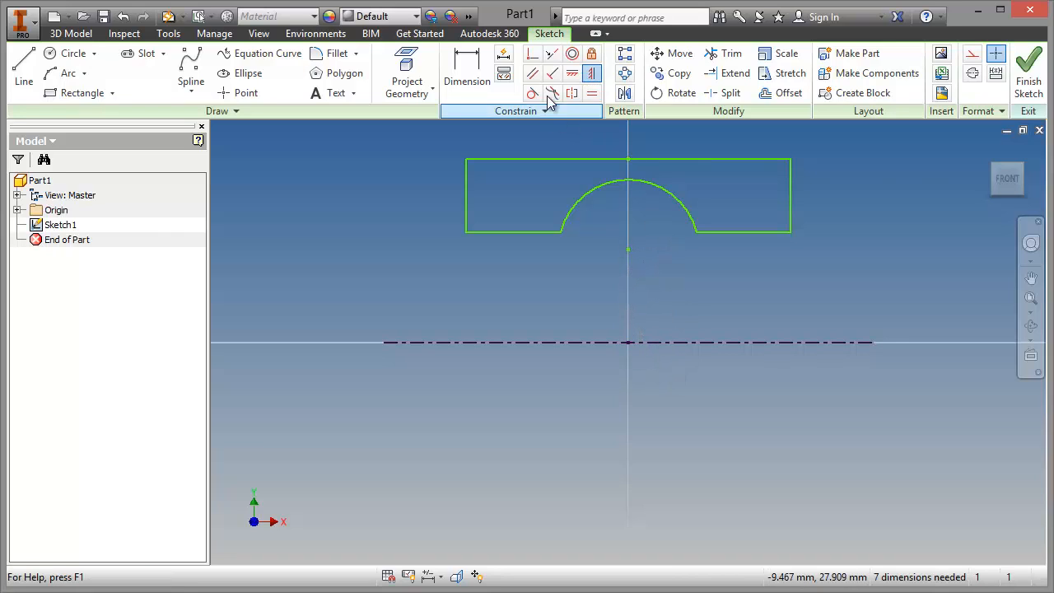
Step: Apply horizontal constraints between each end of the arc and the arc's centre point
{"action": "left_click", "coordinate": [576, 75]}
{"action": "left_click", "coordinate": [562, 232]}
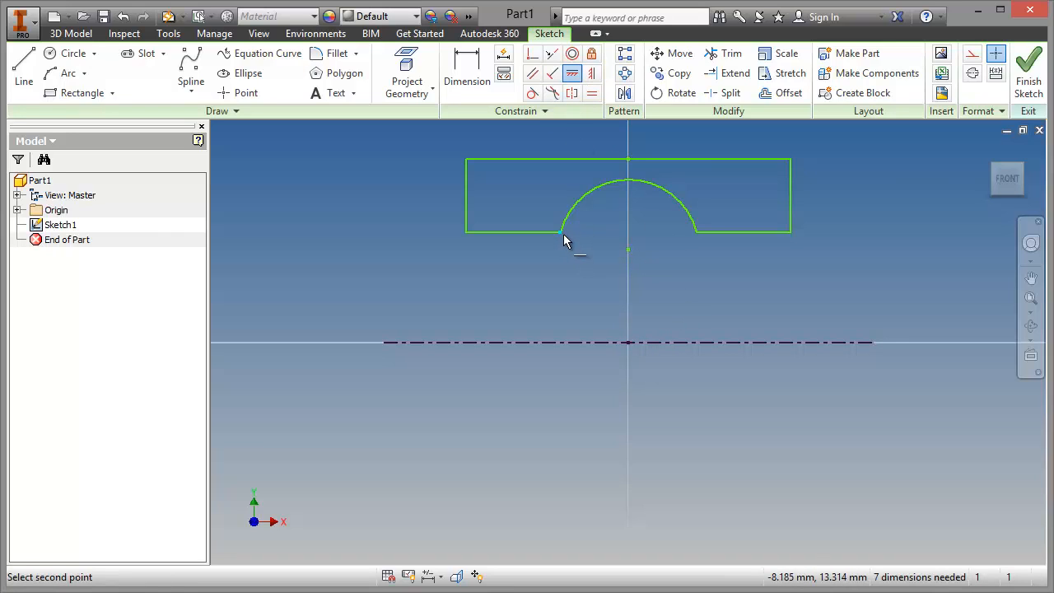
{"action": "left_click", "coordinate": [627, 248]}
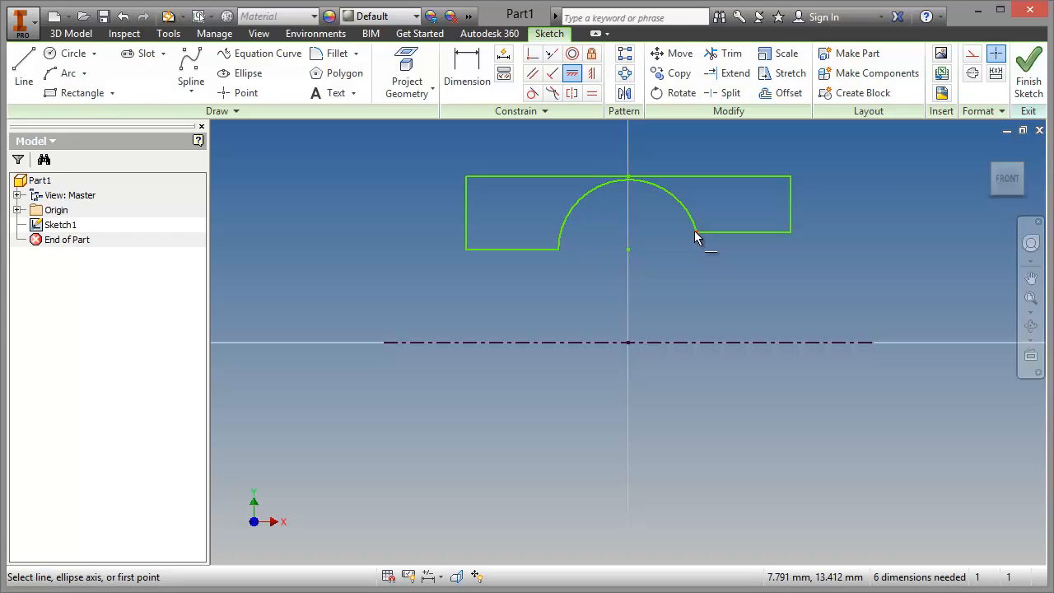
{"action": "left_click", "coordinate": [694, 234]}
{"action": "left_click", "coordinate": [628, 248]}
{"action": "right_click", "coordinate": [634, 233]}
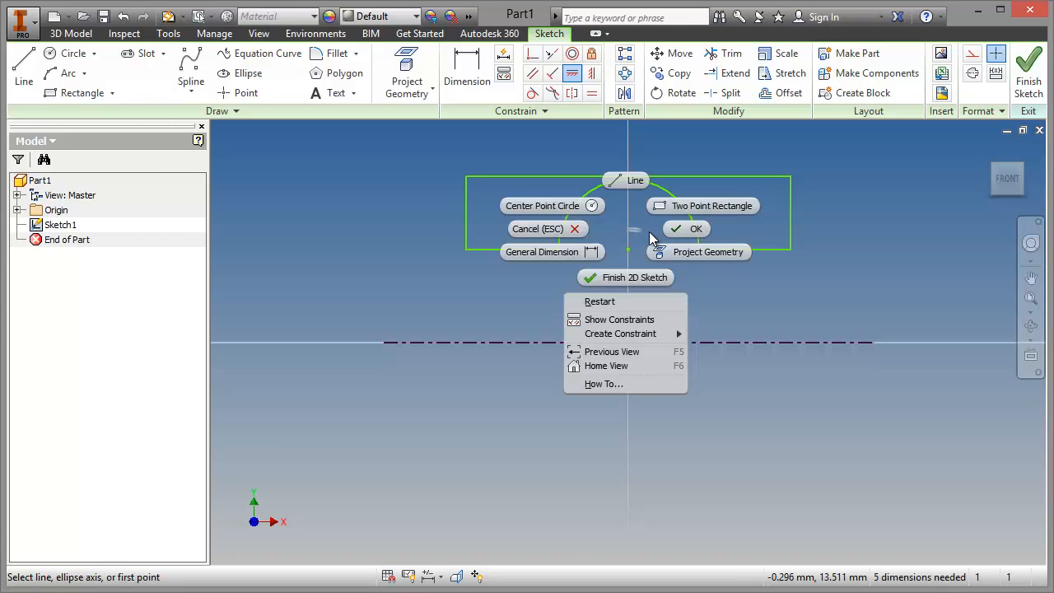
{"action": "left_click", "coordinate": [681, 231]}
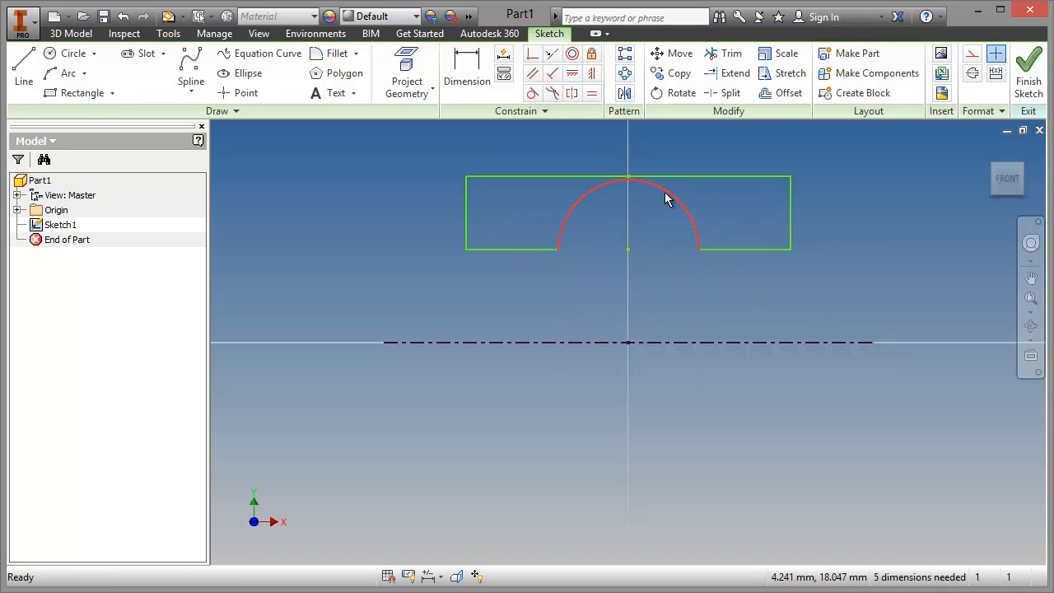
Step: Reshape the profile freehand with a smaller arc and a narrower outline, leaving clear material above the arc
{"action": "left_click_drag", "start_coordinate": [667, 197], "coordinate": [658, 218]}
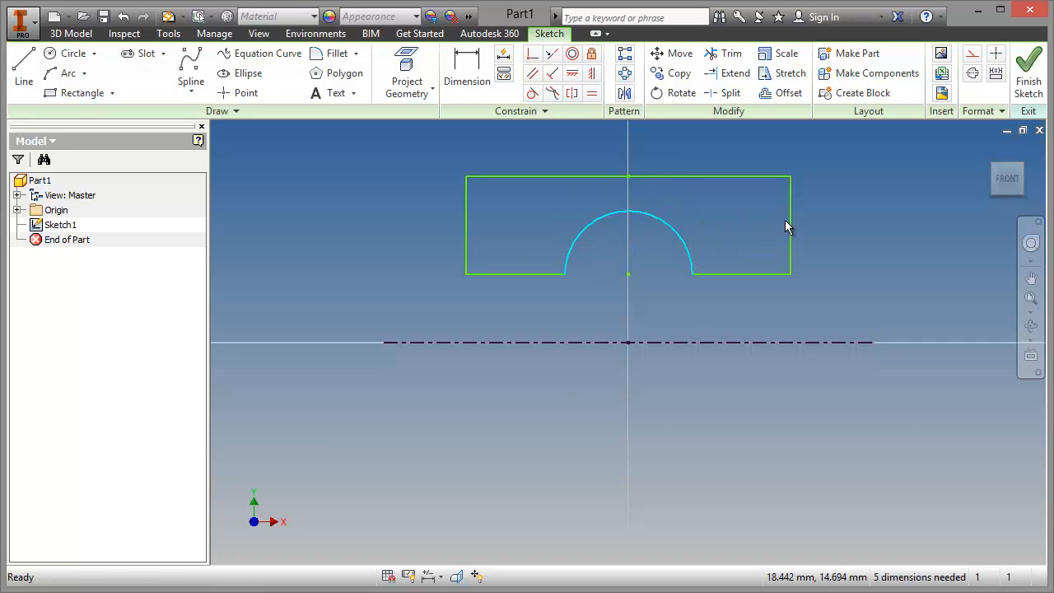
{"action": "left_click_drag", "start_coordinate": [791, 221], "coordinate": [729, 220]}
{"action": "mouse_move", "coordinate": [675, 177]}
{"action": "left_mouse_down"}
{"action": "mouse_move", "coordinate": [681, 140]}
{"action": "mouse_move", "coordinate": [687, 172]}
{"action": "left_mouse_up"}
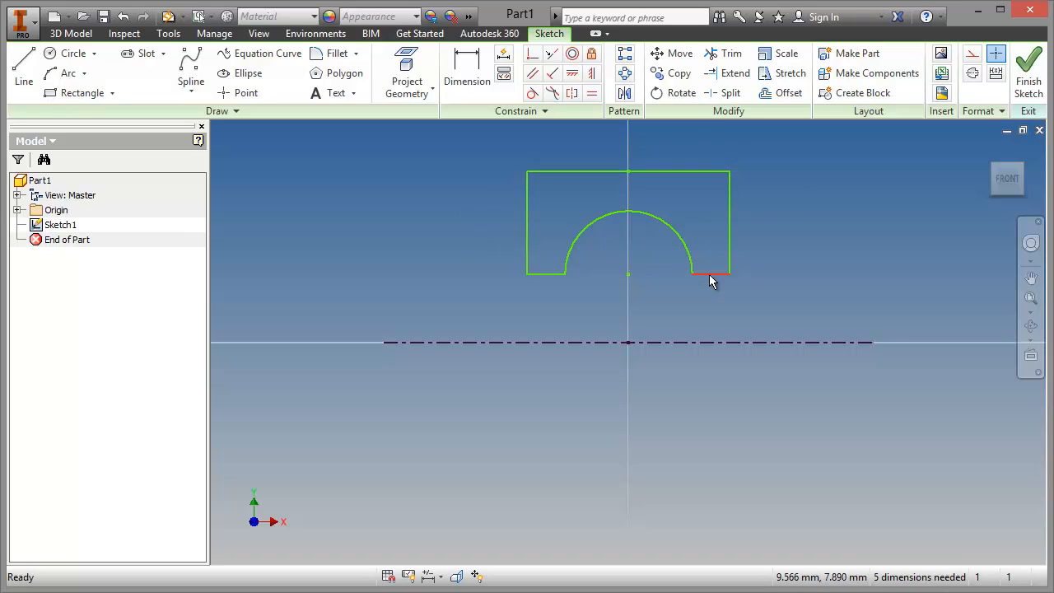
{"action": "left_click_drag", "start_coordinate": [713, 273], "coordinate": [719, 232]}
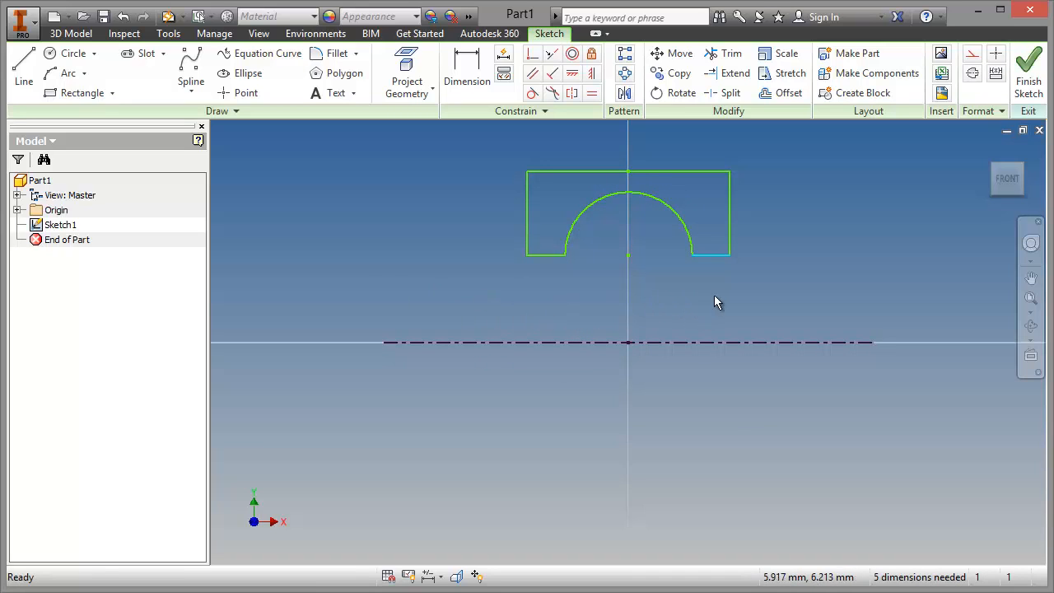
{"action": "mouse_move", "coordinate": [714, 302]}
{"action": "middle_mouse_down"}
{"action": "mouse_move", "coordinate": [708, 331]}
{"action": "mouse_move", "coordinate": [734, 397]}
{"action": "middle_mouse_up"}
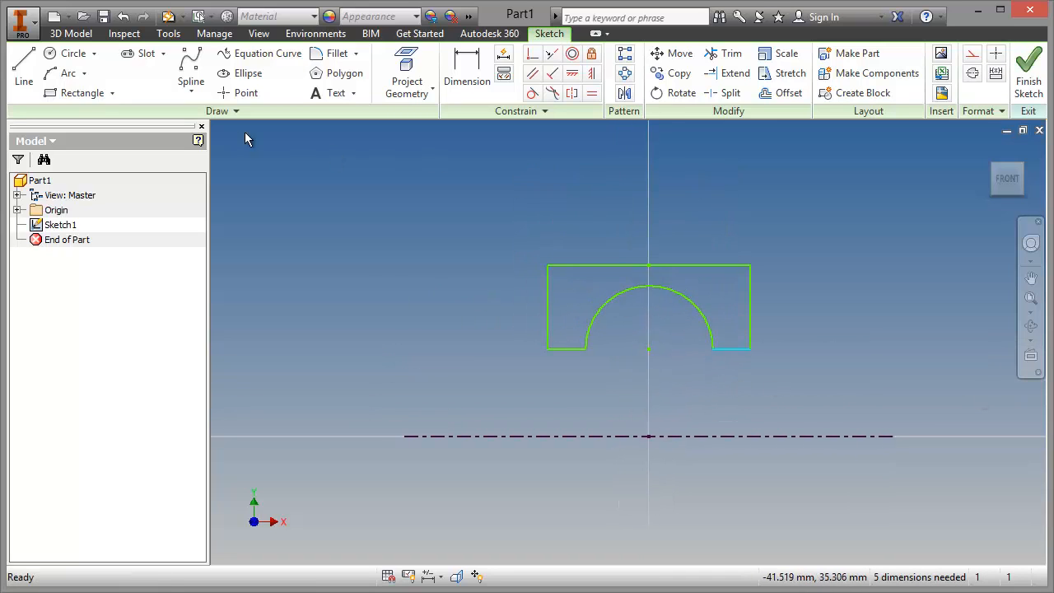
Step: Dimension the profile's lower edge from the centerline as a diameter of 30 mm
{"action": "left_click", "coordinate": [474, 60]}
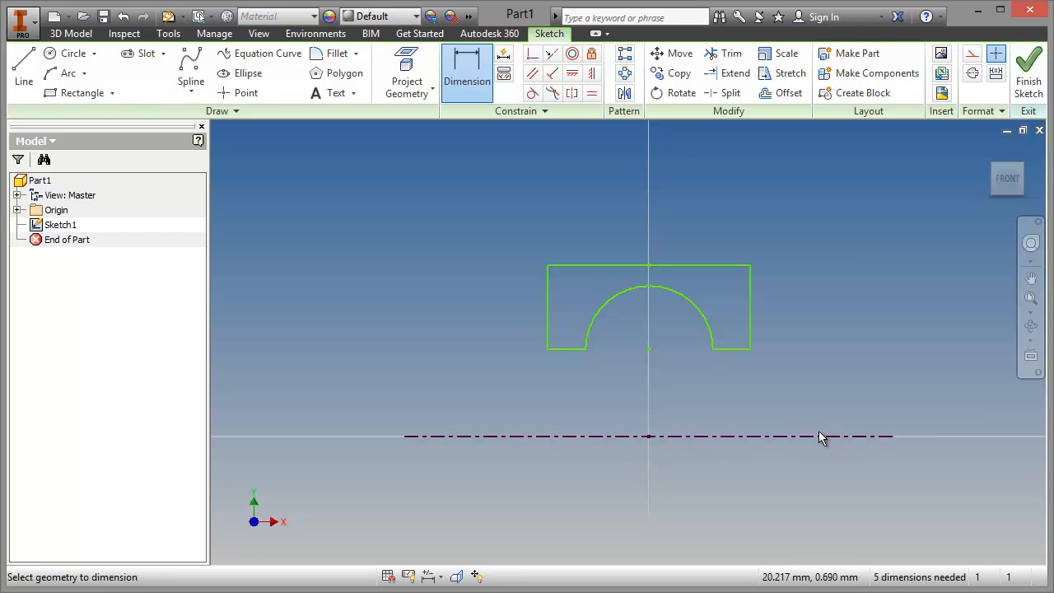
{"action": "left_click", "coordinate": [734, 436]}
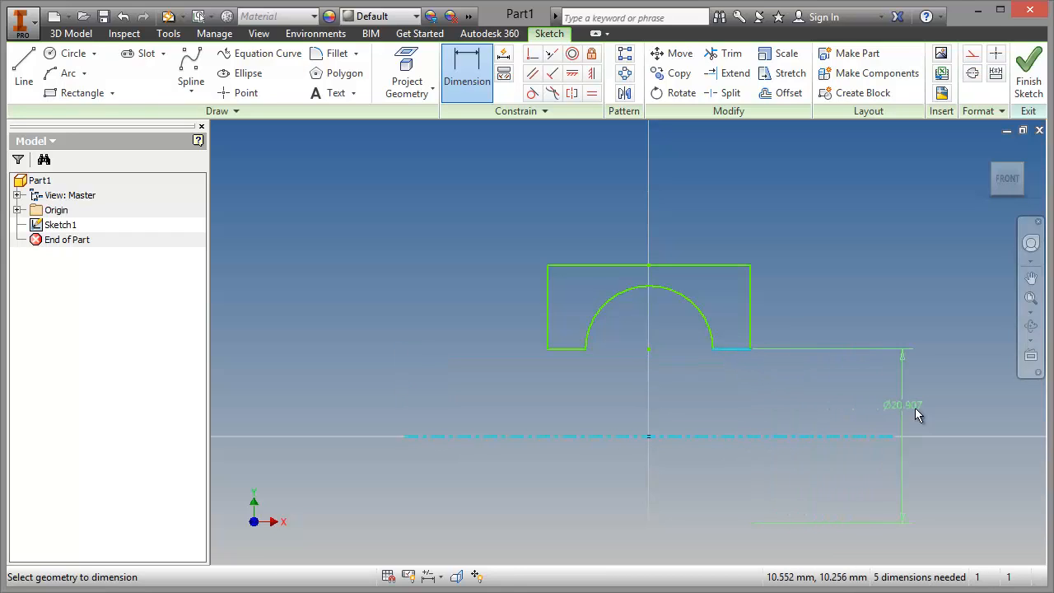
{"action": "left_click", "coordinate": [945, 421]}
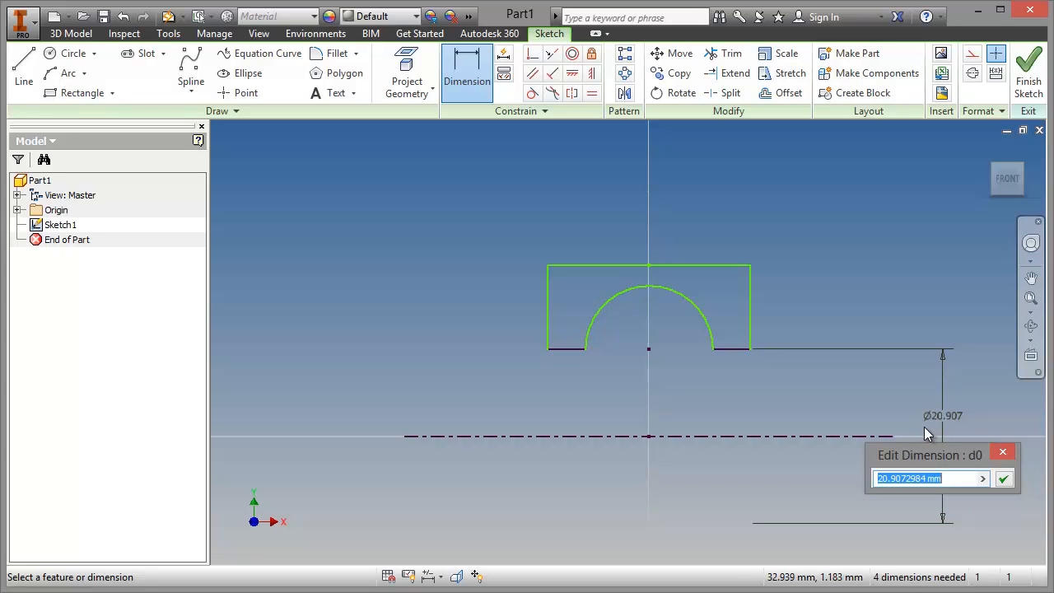
{"action": "type", "text": "30"}
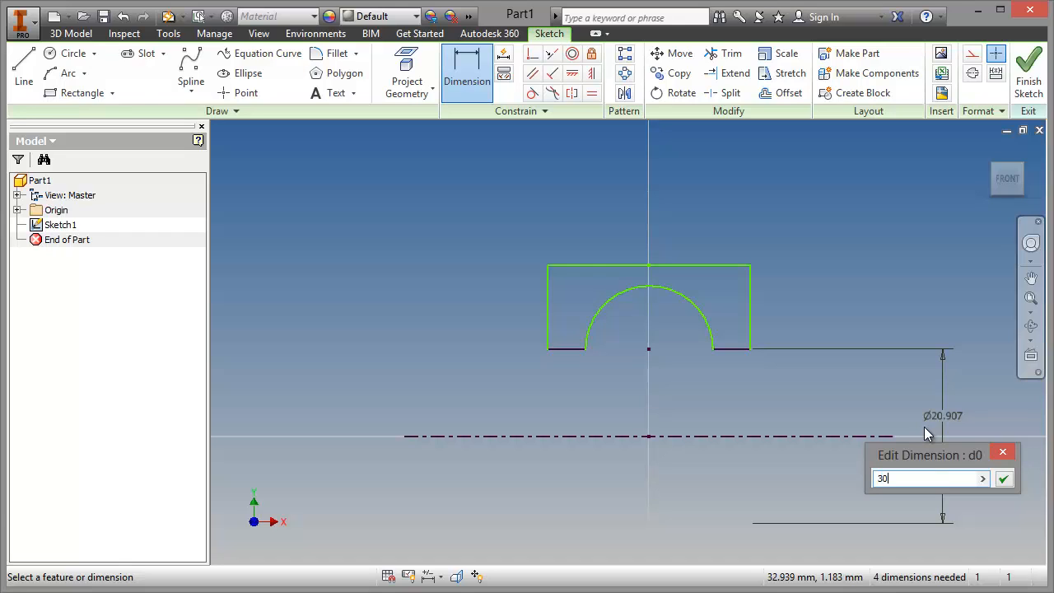
{"action": "left_click", "coordinate": [1004, 479]}
Step: Dimension the profile's upper edge from the centerline as a diameter of 50 mm
{"action": "left_click", "coordinate": [864, 437]}
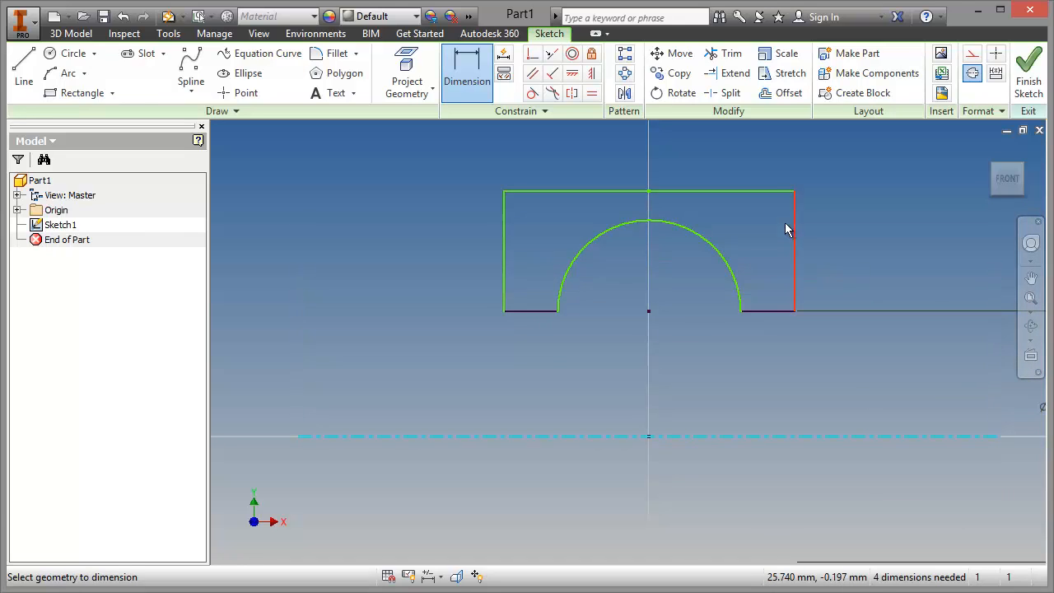
{"action": "left_click", "coordinate": [776, 192]}
{"action": "left_click", "coordinate": [948, 342]}
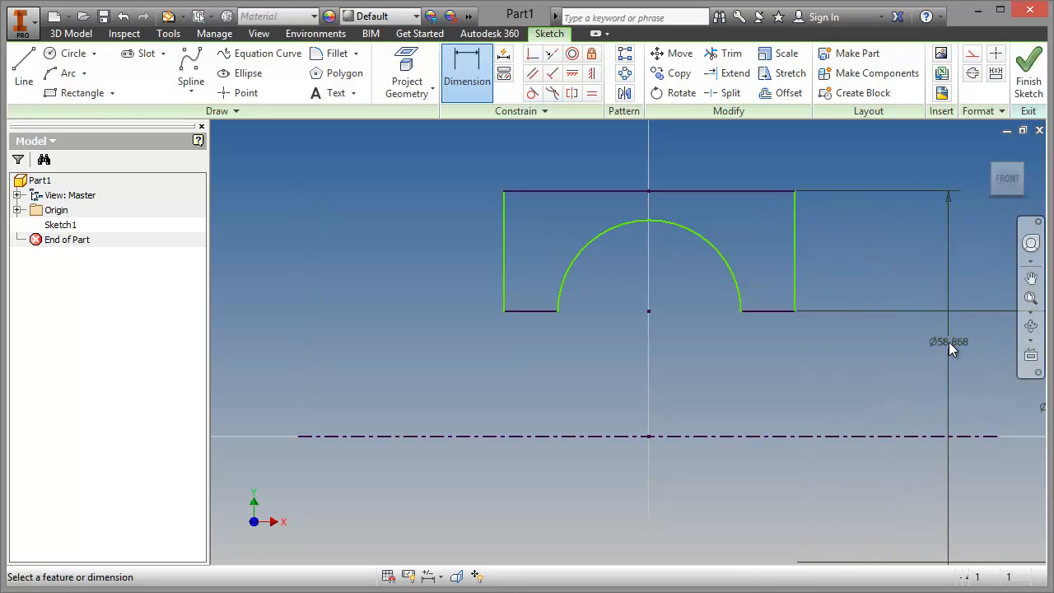
{"action": "type", "text": "50"}
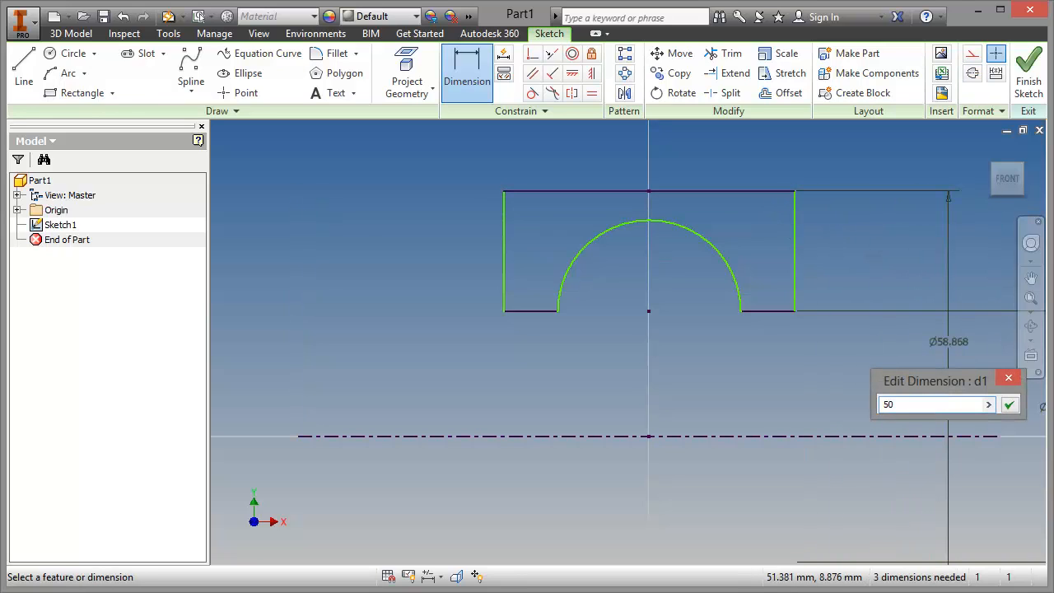
{"action": "left_click", "coordinate": [1010, 407]}
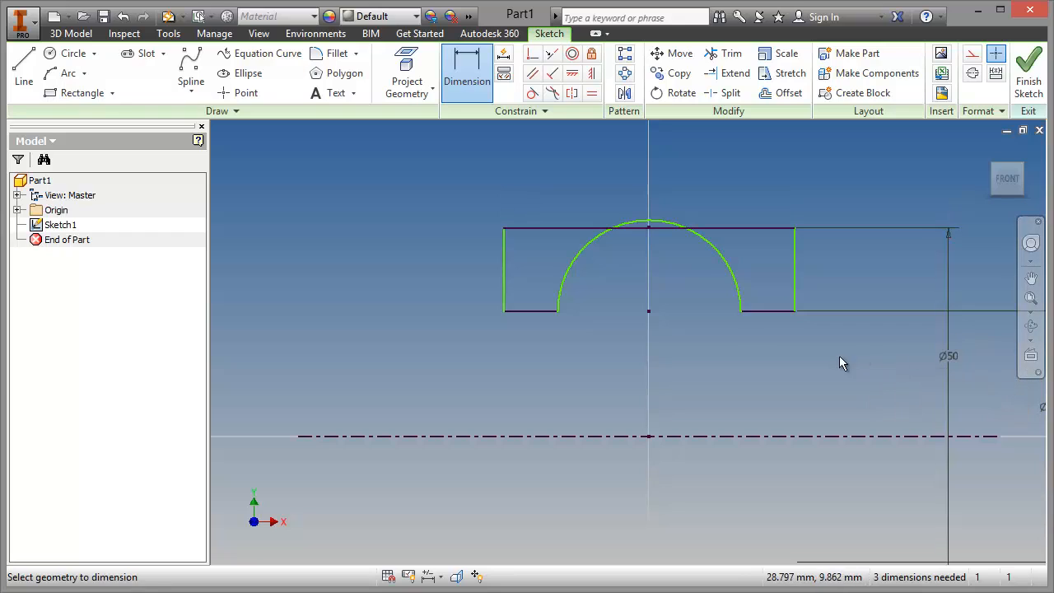
Step: Dimension the profile's upper edge to a width of 20 mm
{"action": "left_click", "coordinate": [571, 228]}
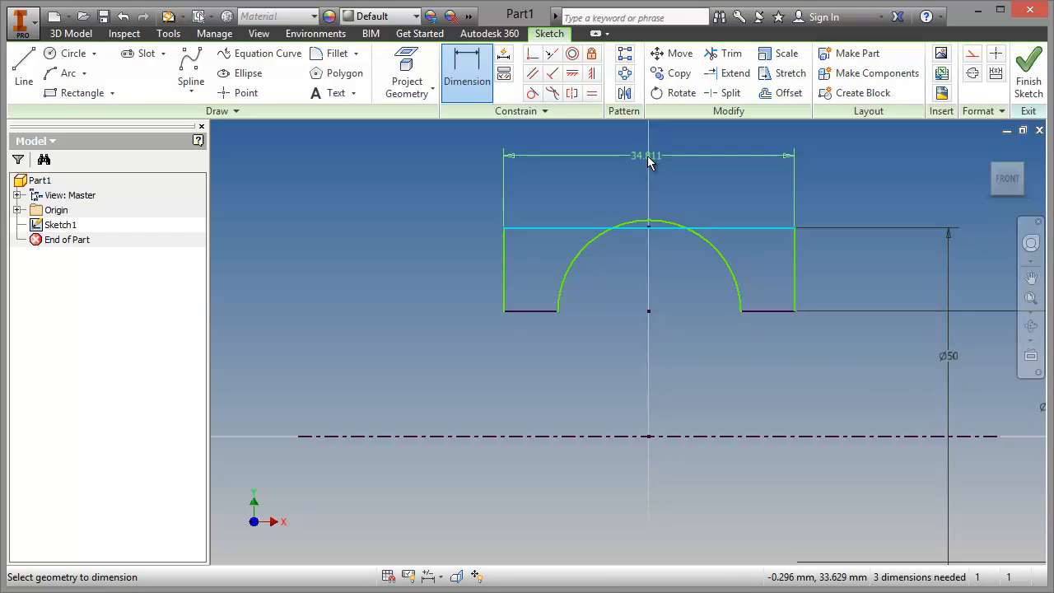
{"action": "left_click", "coordinate": [651, 162]}
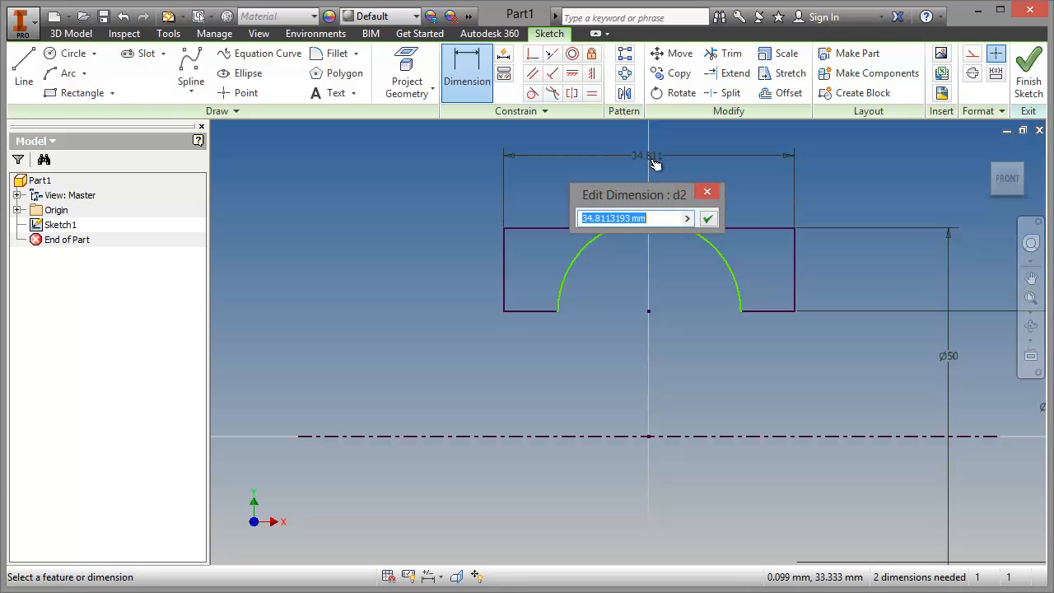
{"action": "type", "text": "20"}
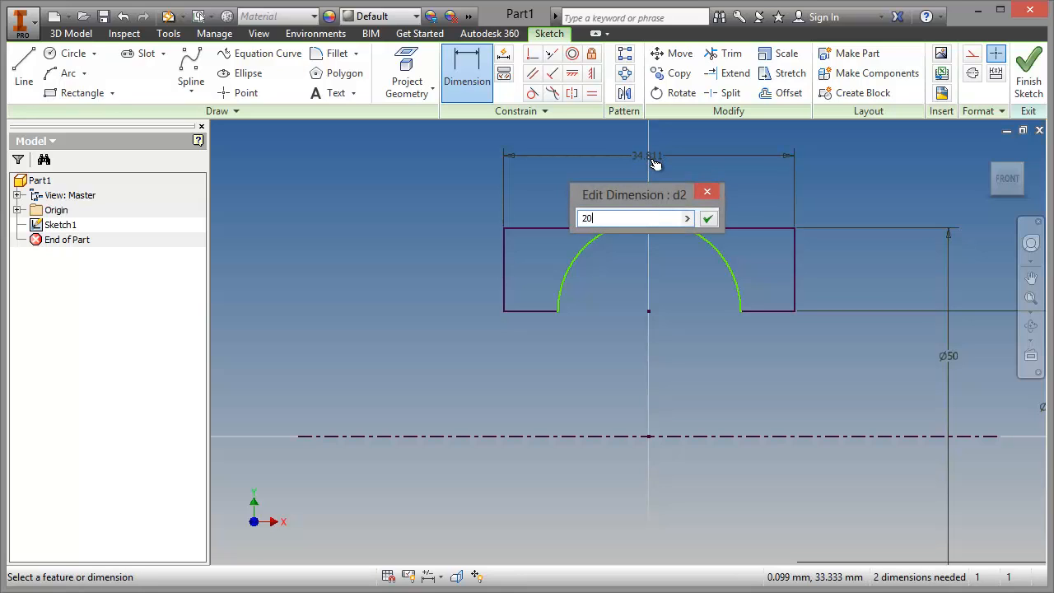
{"action": "key", "text": "Return"}
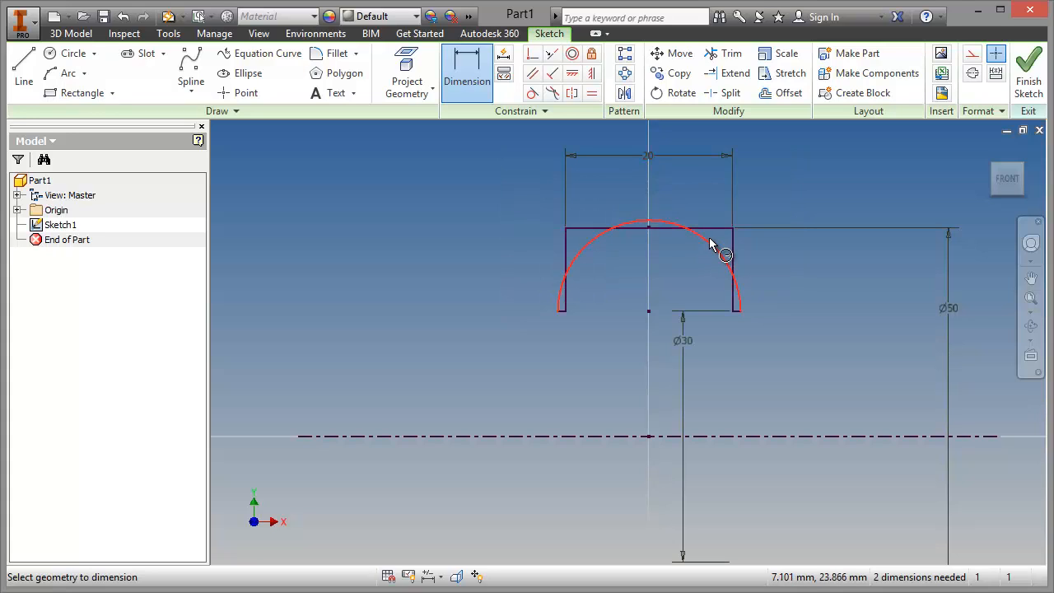
Step: Dimension the arc with a radius of 6 mm
{"action": "left_click", "coordinate": [710, 245]}
{"action": "left_click", "coordinate": [705, 190]}
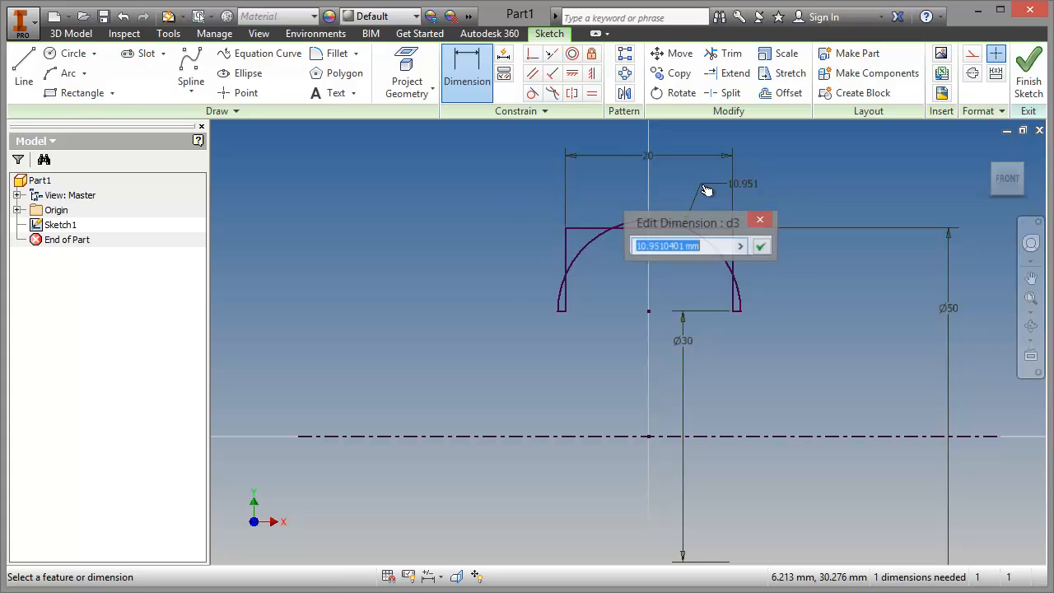
{"action": "type", "text": "6"}
{"action": "key", "text": "Return"}
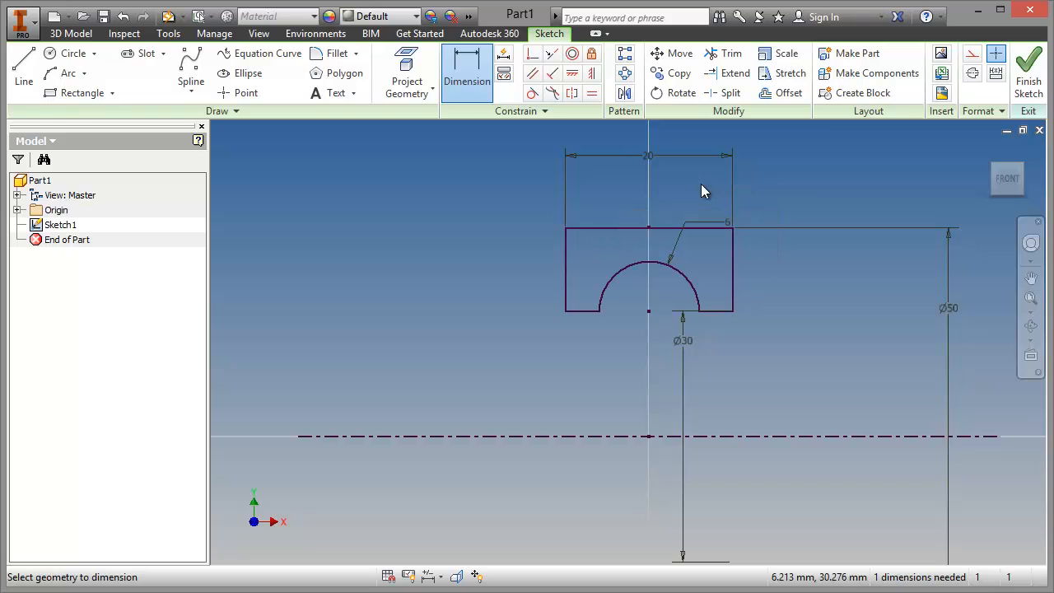
{"action": "right_click", "coordinate": [809, 177]}
{"action": "left_click", "coordinate": [861, 177]}
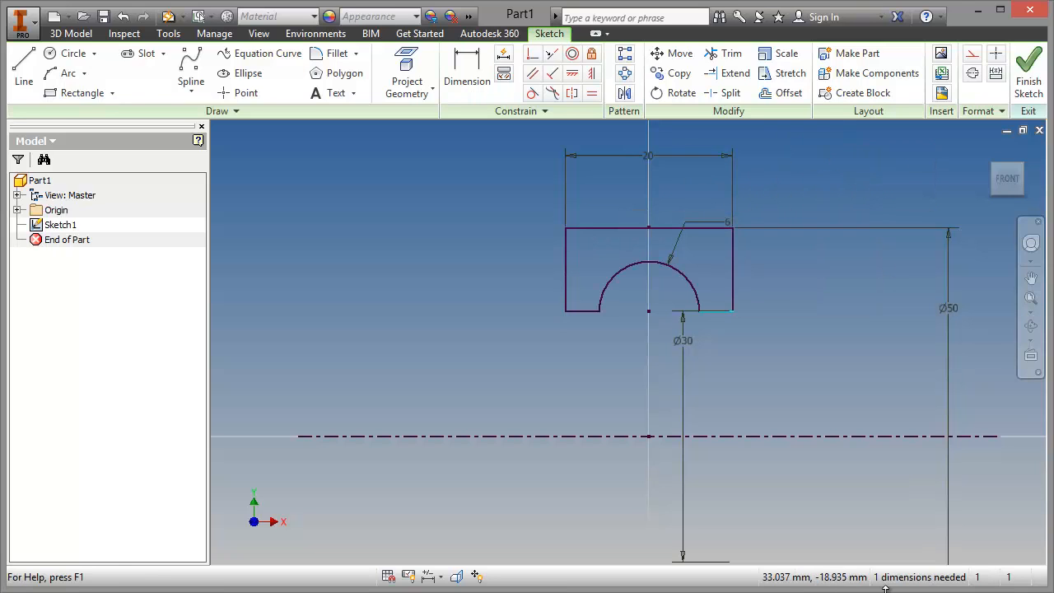
Step: Shorten the centerline to just beyond the profile's width and finish the sketch
{"action": "left_click_drag", "start_coordinate": [997, 437], "coordinate": [811, 438]}
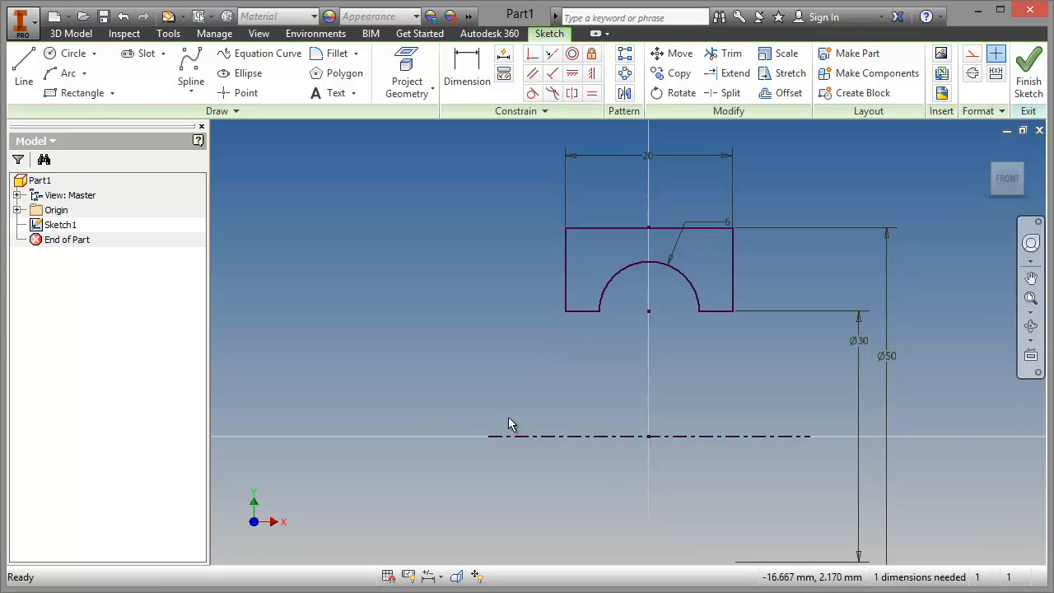
{"action": "left_click", "coordinate": [1039, 76]}
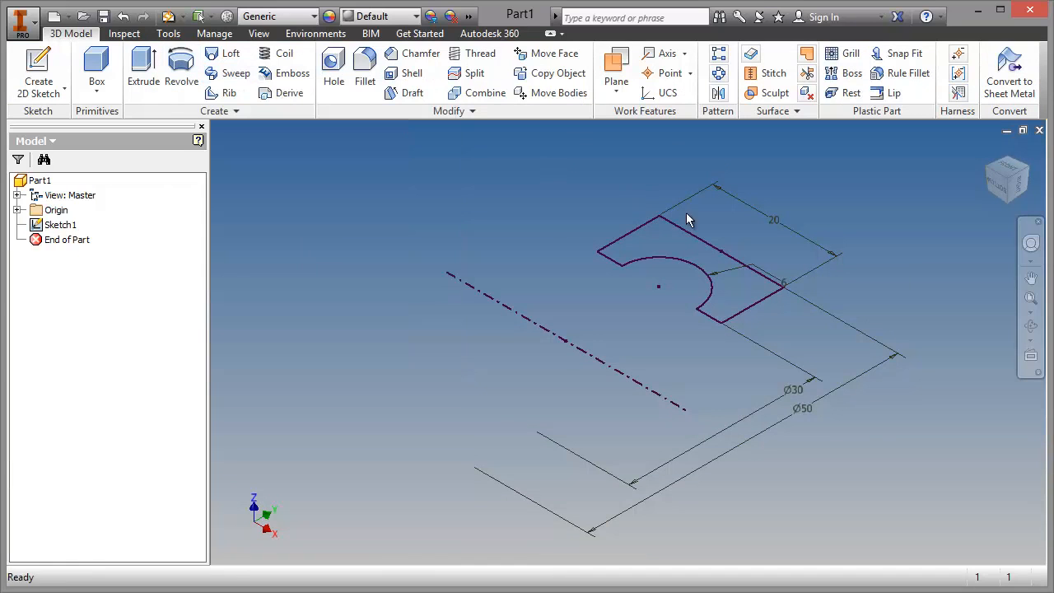
Step: Revolve the closed profile a full turn around the centerline to form the solid bearing ring
{"action": "left_click", "coordinate": [641, 236]}
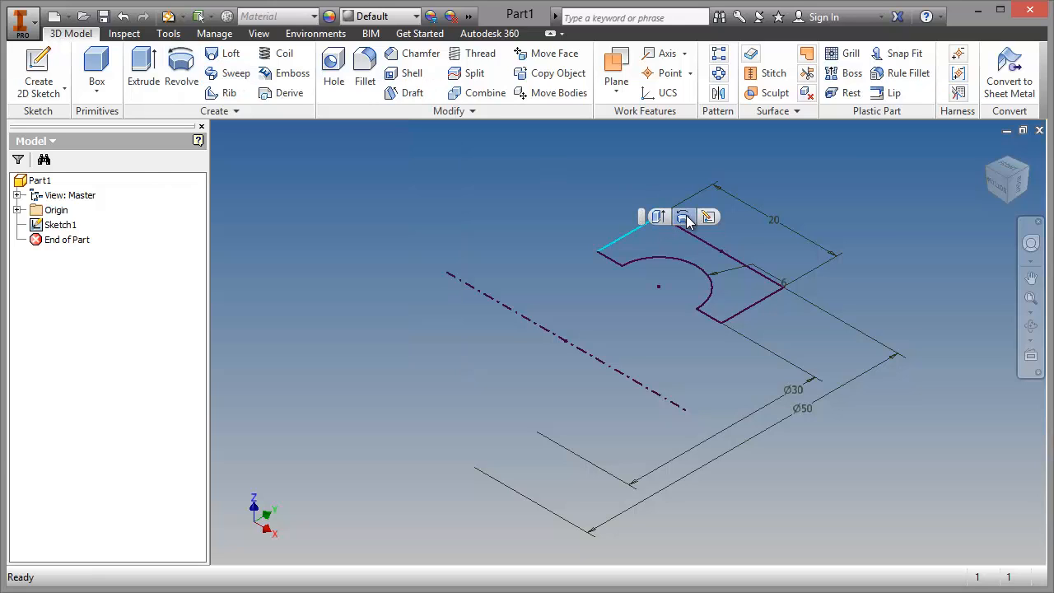
{"action": "left_click", "coordinate": [685, 218]}
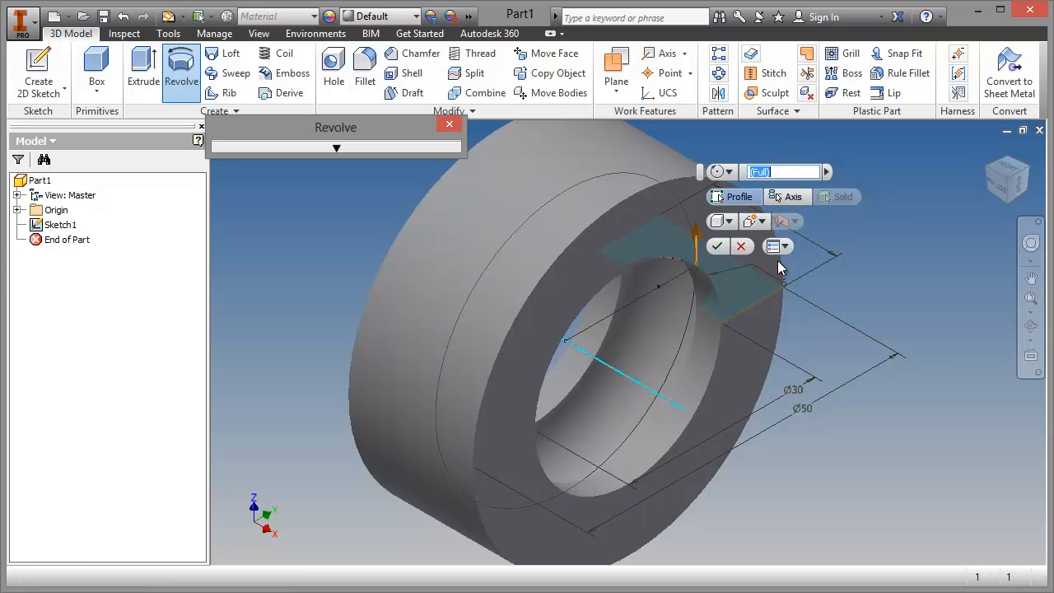
{"action": "left_click", "coordinate": [718, 246]}
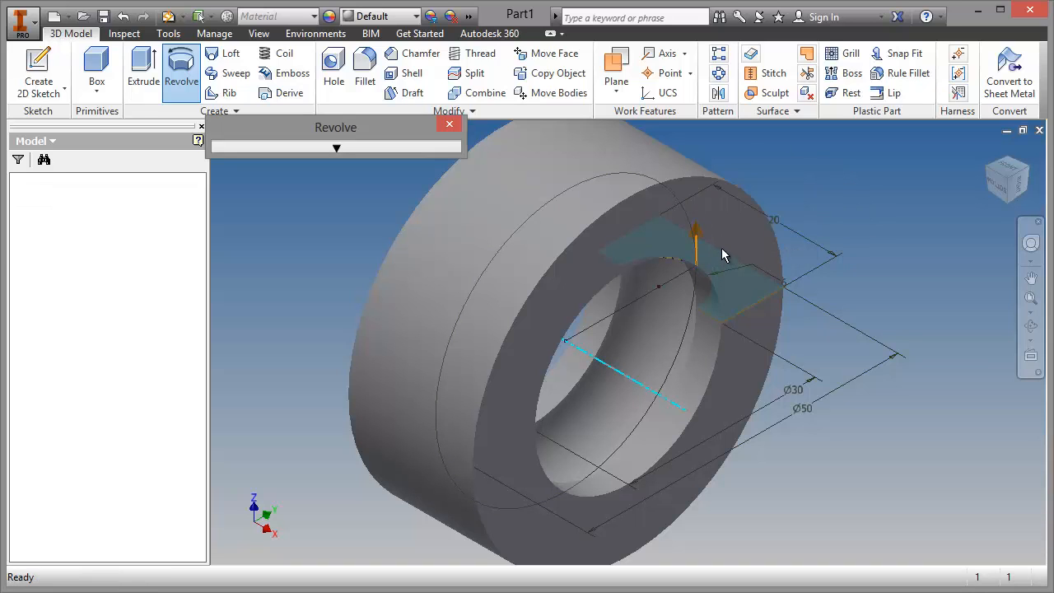
{"action": "scroll", "coordinate": [871, 288], "scroll_direction": "up", "scroll_amount": 3}
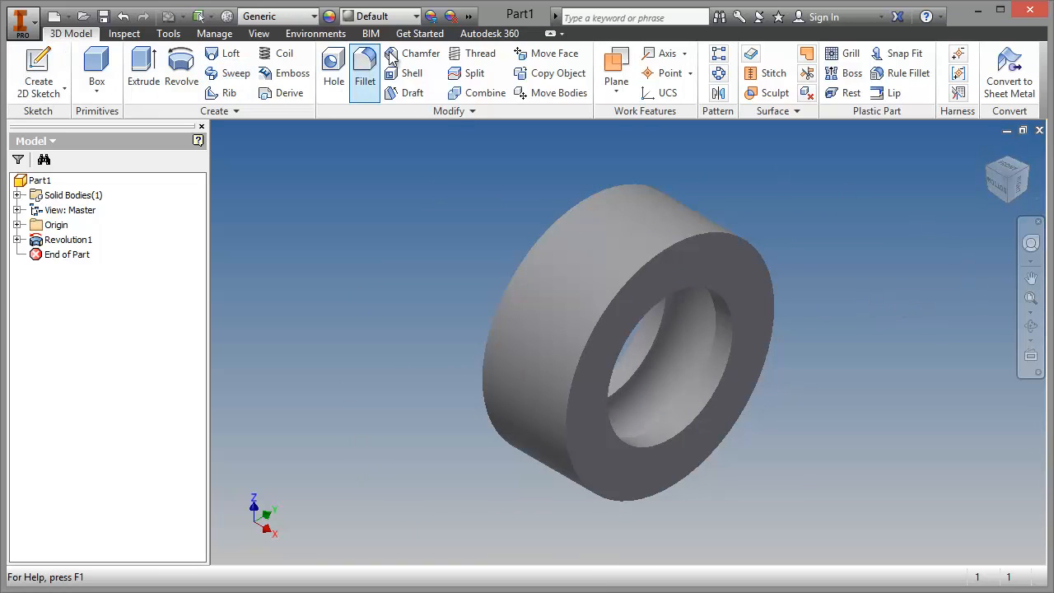
Step: Chamfer both outer circular edges of the ring with a distance of 2 mm
{"action": "left_click", "coordinate": [415, 53]}
{"action": "left_click", "coordinate": [543, 231]}
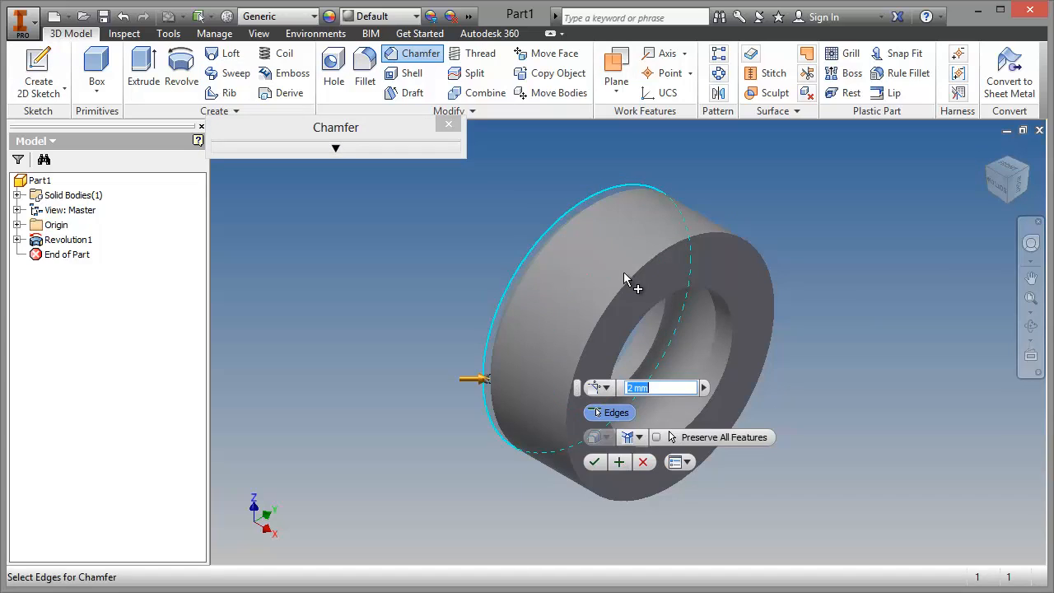
{"action": "left_click", "coordinate": [626, 290]}
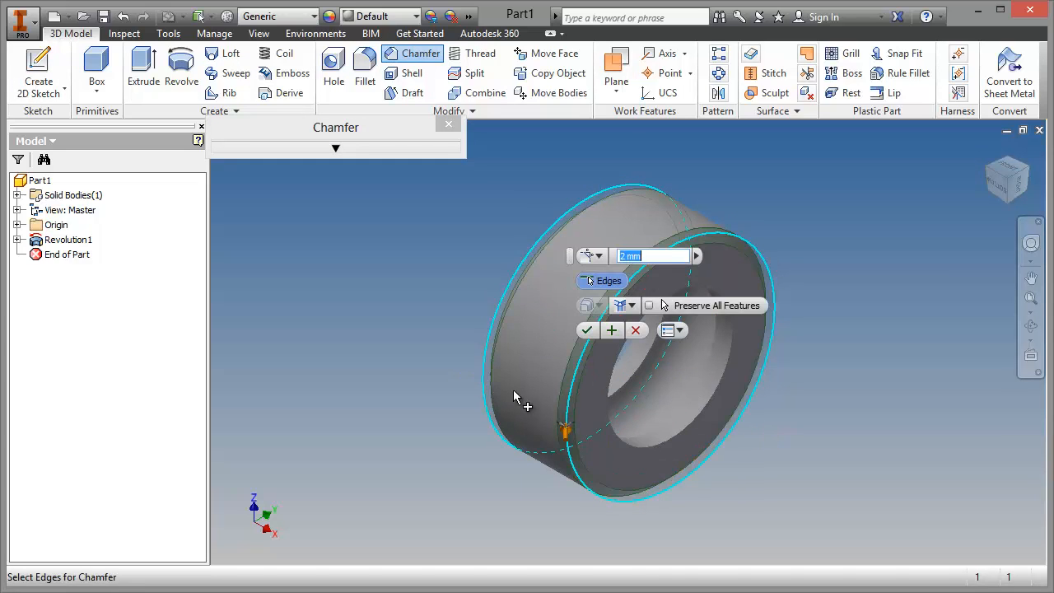
{"action": "left_click", "coordinate": [586, 330]}
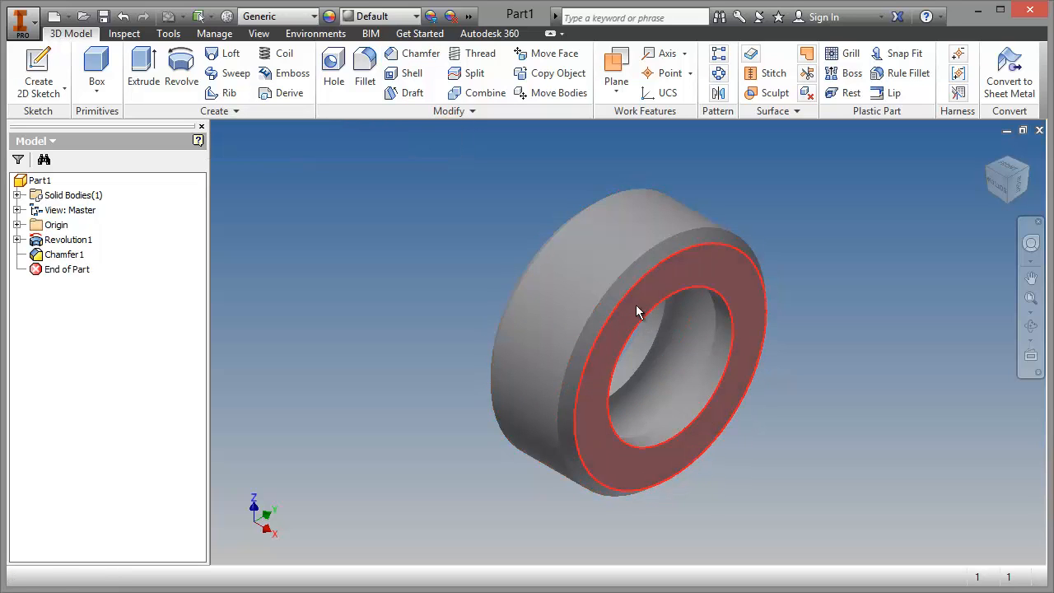
Step: Chamfer the bore's circular edges on both end faces of the ring with a distance of 1 mm
{"action": "left_click", "coordinate": [420, 56]}
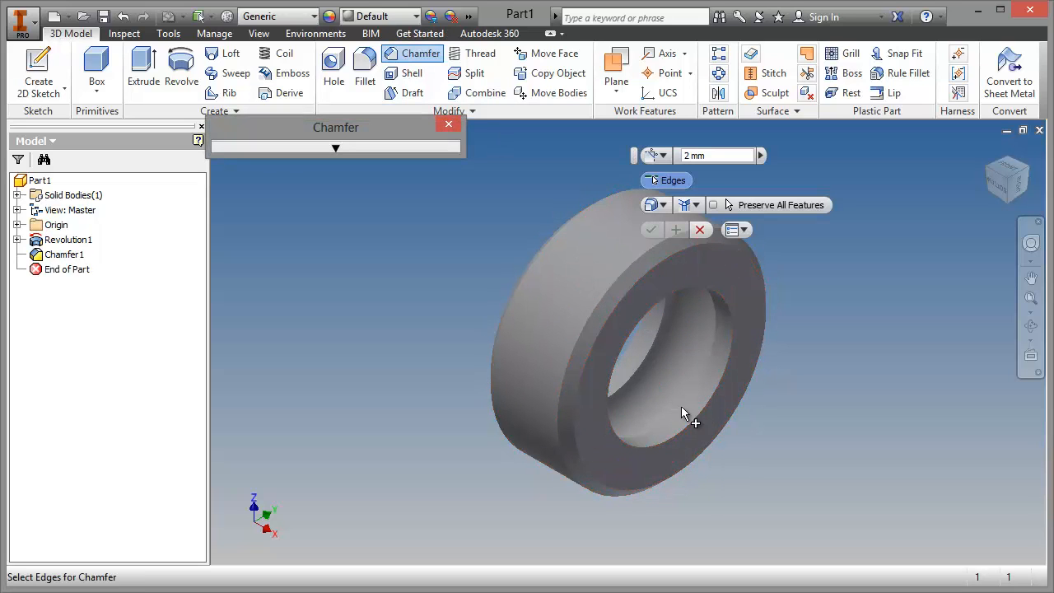
{"action": "left_click", "coordinate": [694, 423]}
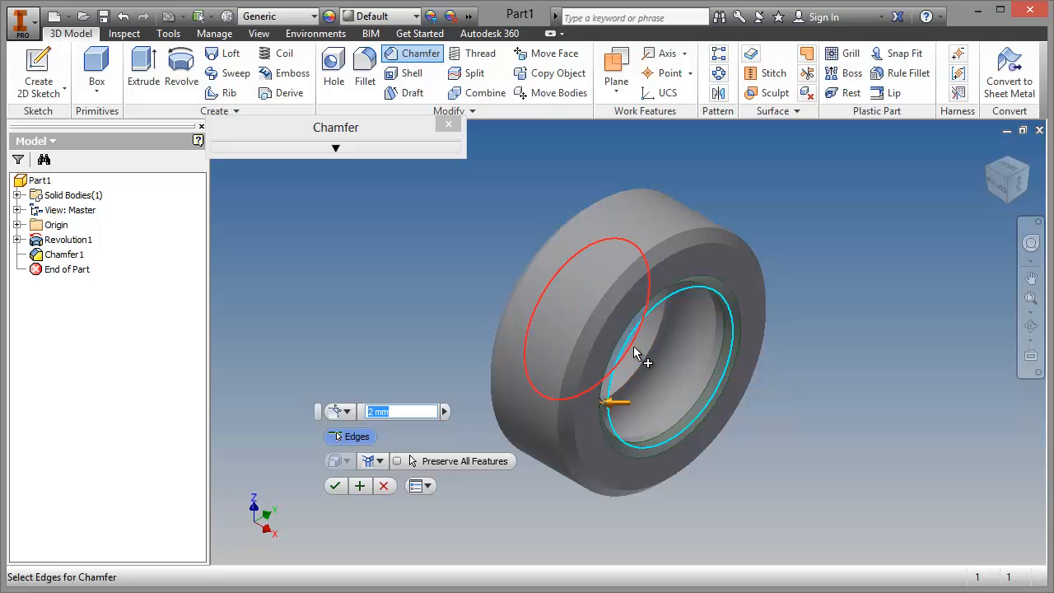
{"action": "left_click", "coordinate": [988, 171]}
{"action": "left_click", "coordinate": [607, 424]}
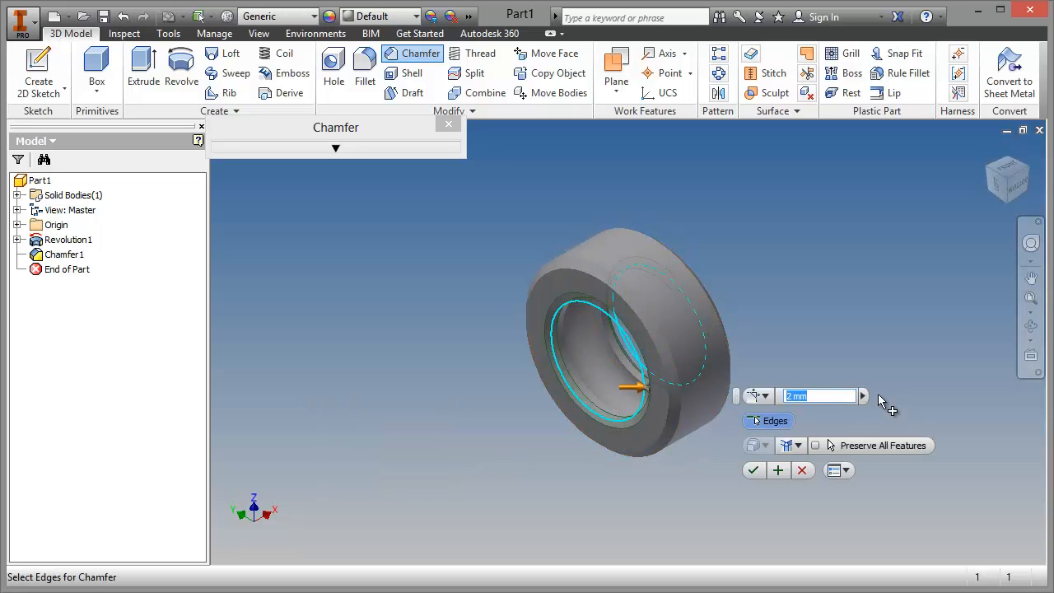
{"action": "type", "text": "1"}
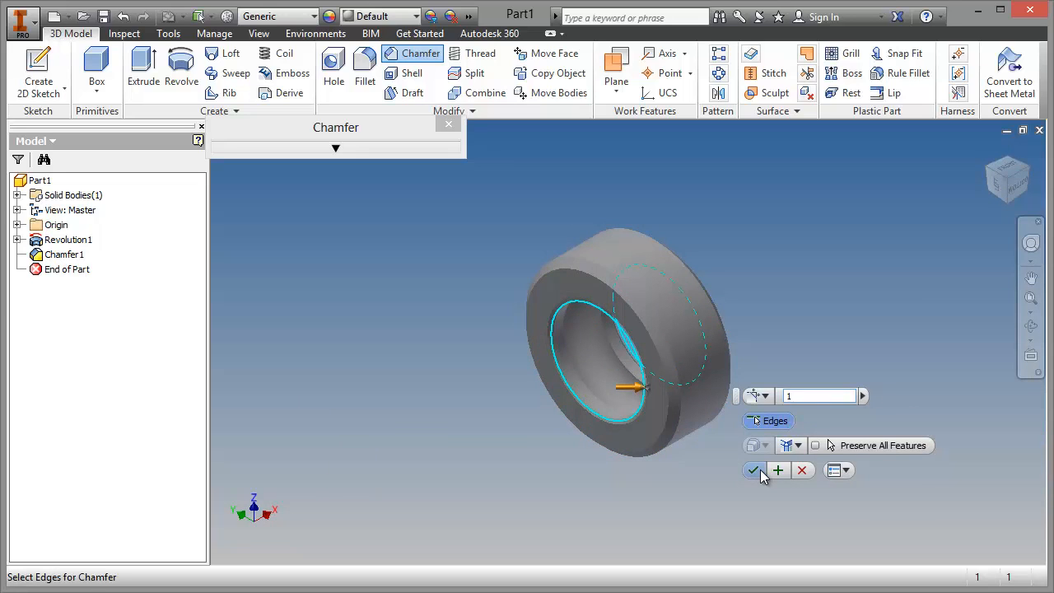
{"action": "left_click", "coordinate": [749, 468]}
{"action": "left_click", "coordinate": [994, 163]}
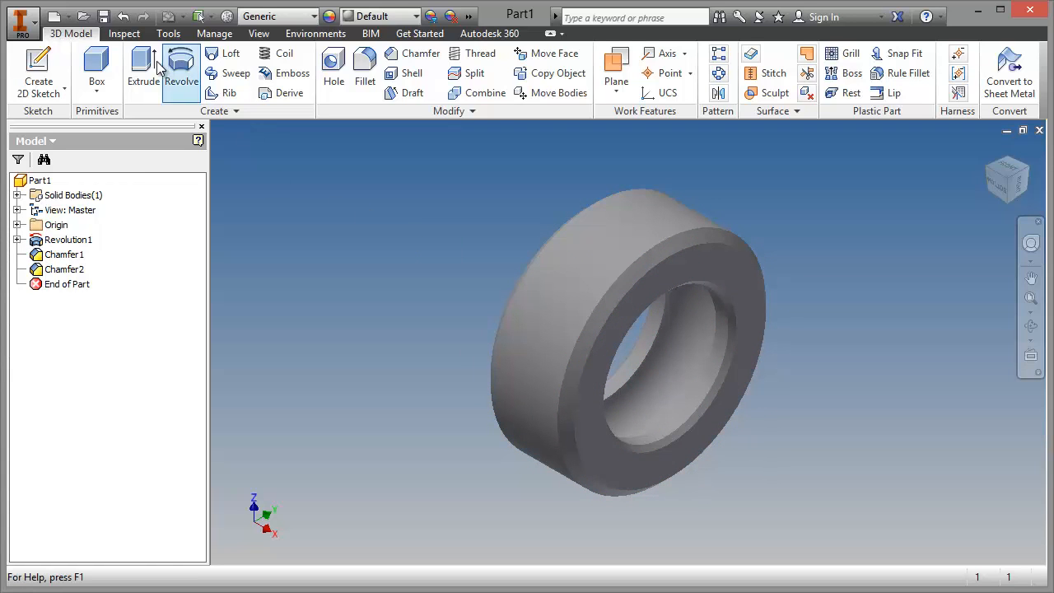
Step: Save the part as Bearing in the Bearing project folder
{"action": "left_click", "coordinate": [102, 16]}
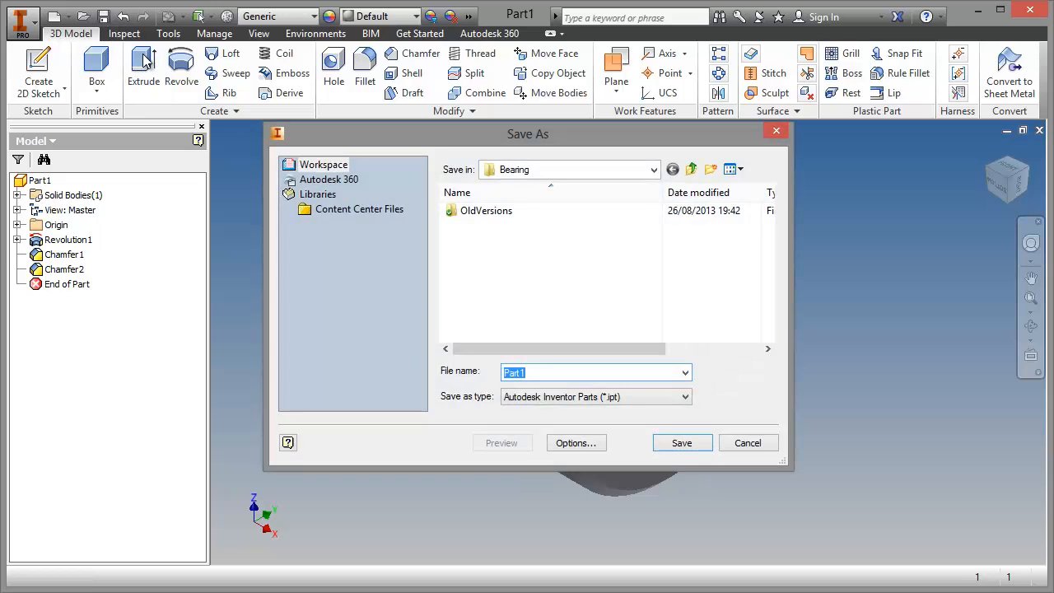
{"action": "type", "text": "Bearing"}
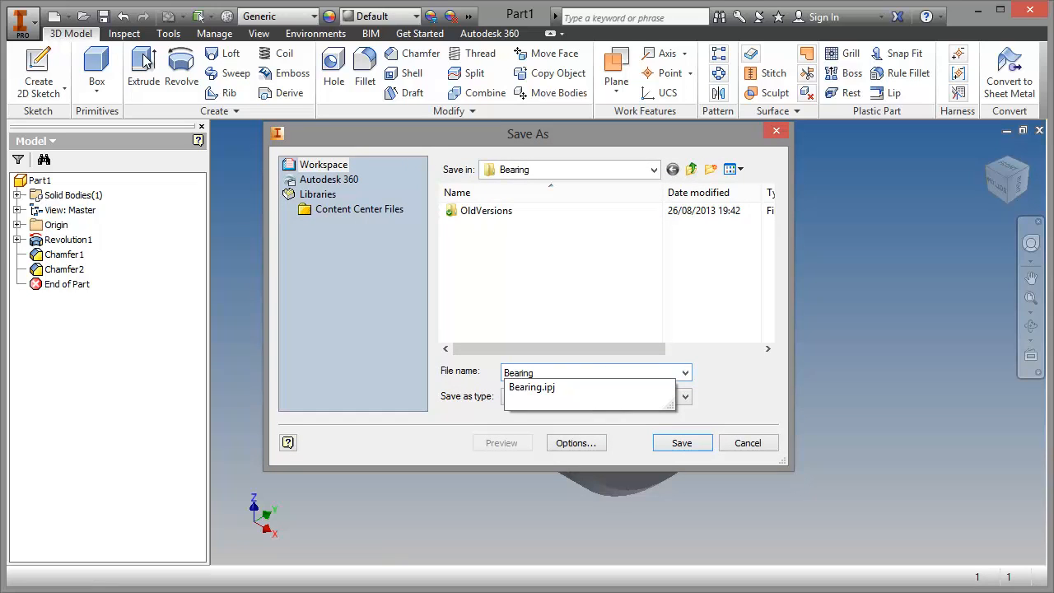
{"action": "left_click", "coordinate": [716, 358]}
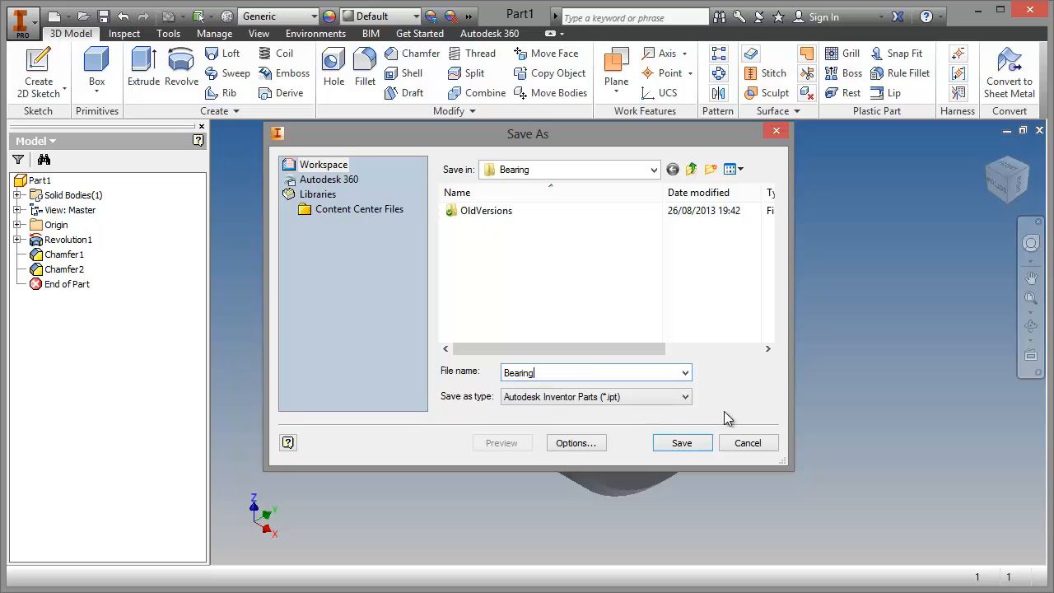
{"action": "left_click", "coordinate": [700, 449]}
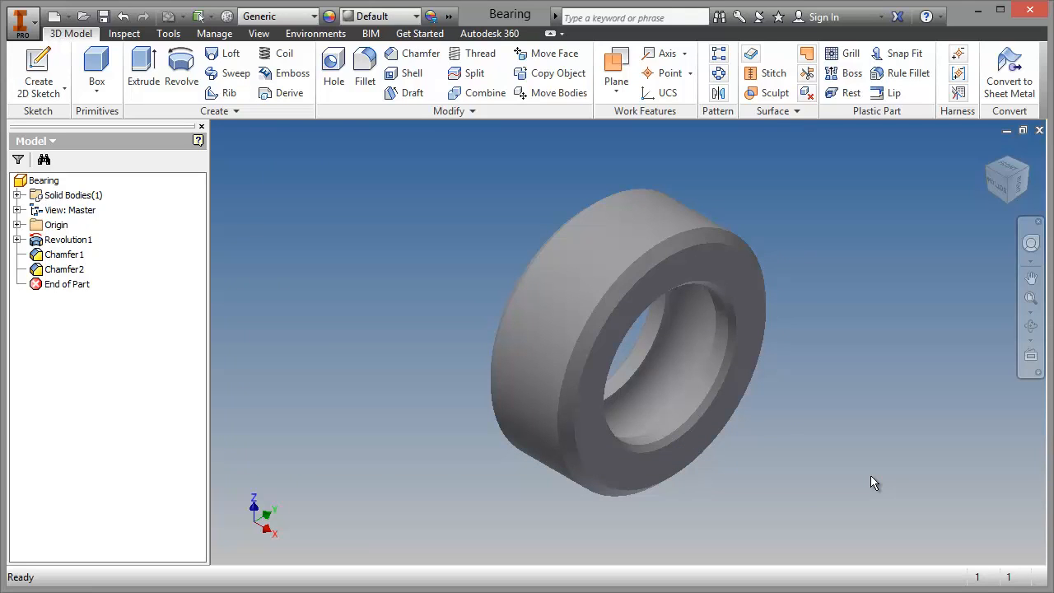